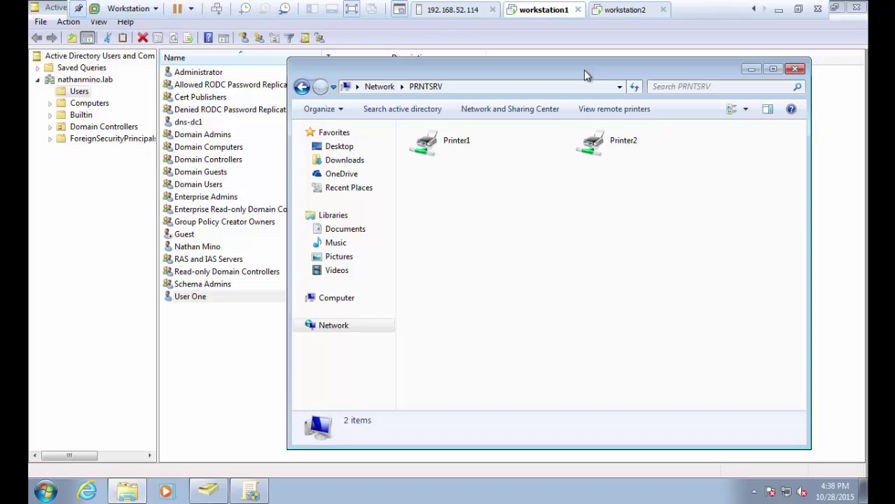
# Step: Examine the shared printers Printer1 and Printer2 and the network path on the PRNTSRV print server, closing the window when done
pyautogui.click(440, 149)
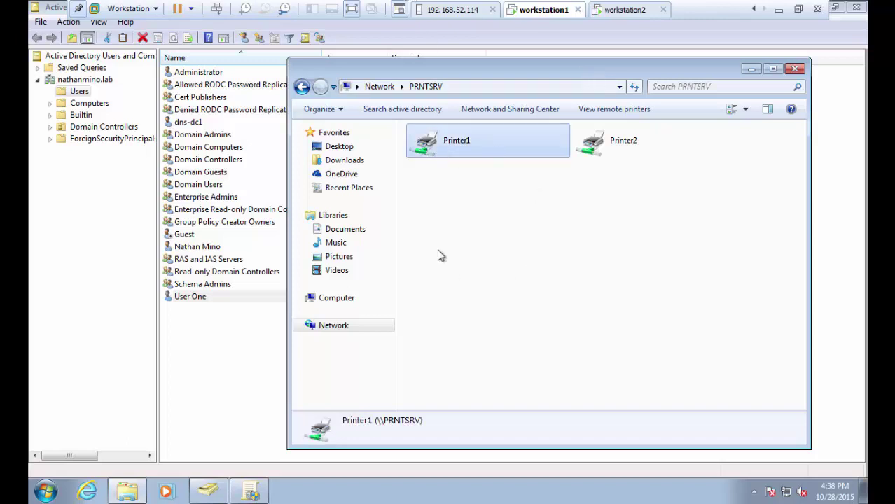
pyautogui.click(619, 156)
pyautogui.click(519, 144)
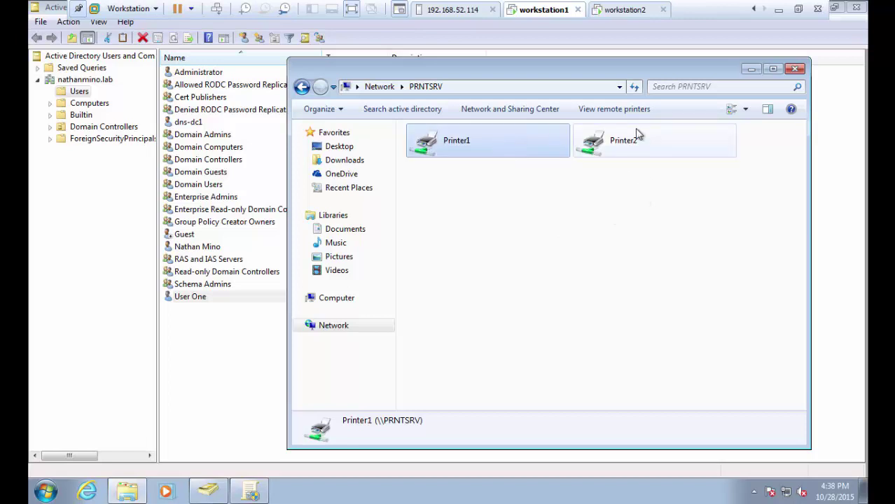
pyautogui.click(629, 153)
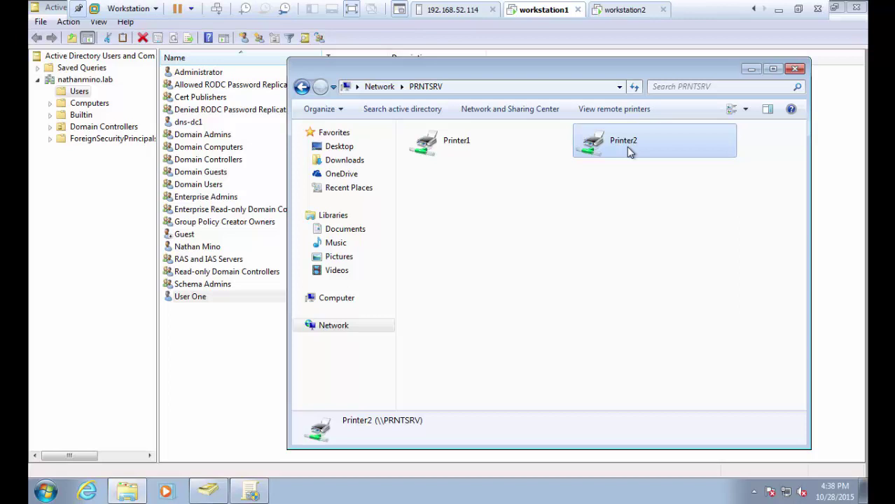
pyautogui.moveTo(645, 68); pyautogui.dragTo(669, 70)
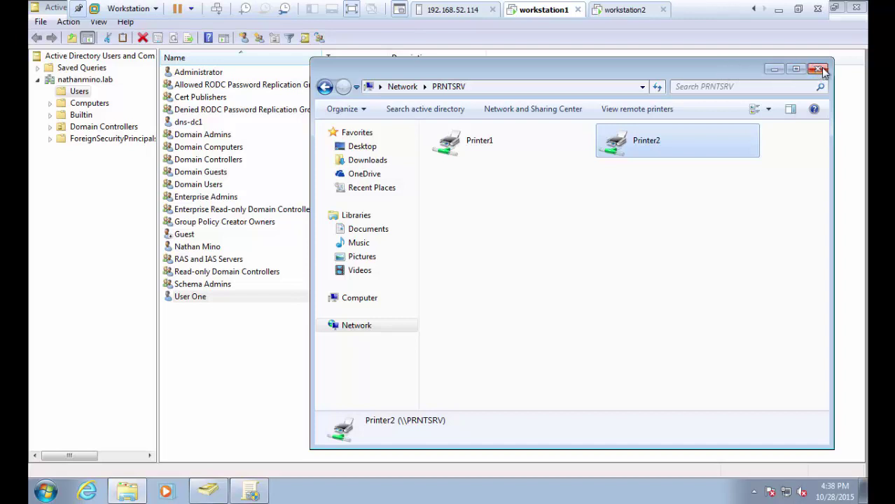
pyautogui.click(483, 89)
pyautogui.click(467, 89)
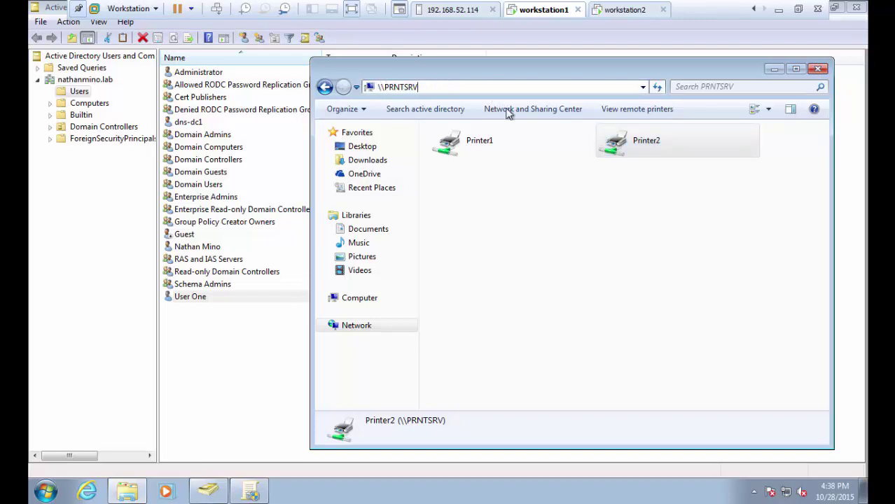
pyautogui.click(479, 148)
pyautogui.click(640, 127)
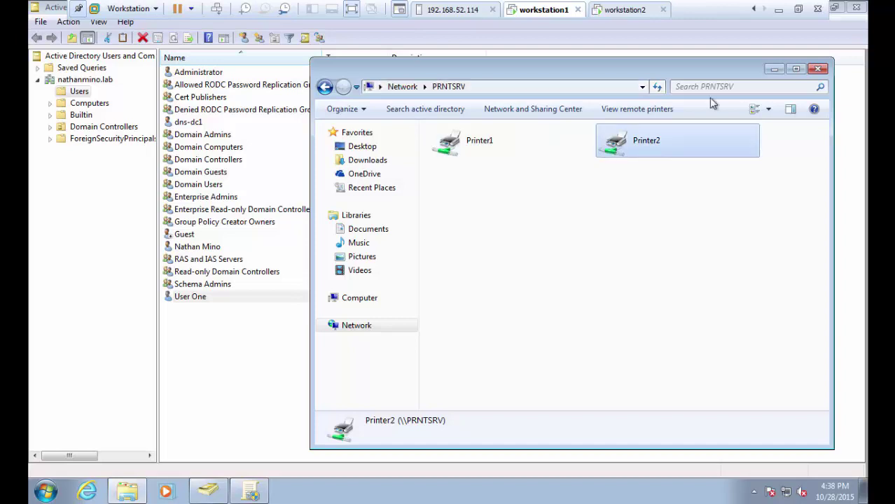
pyautogui.click(819, 69)
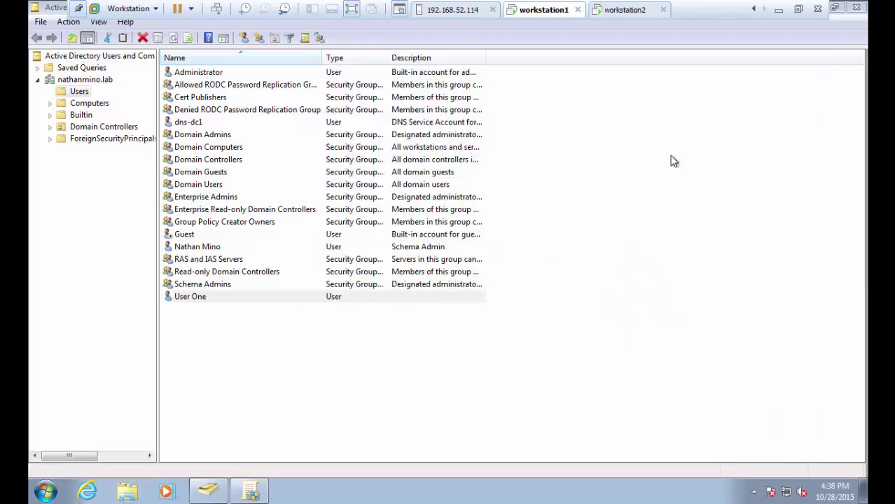
# Step: Create a global security group named printer1 in the domain's Users container
pyautogui.rightClick(244, 363)
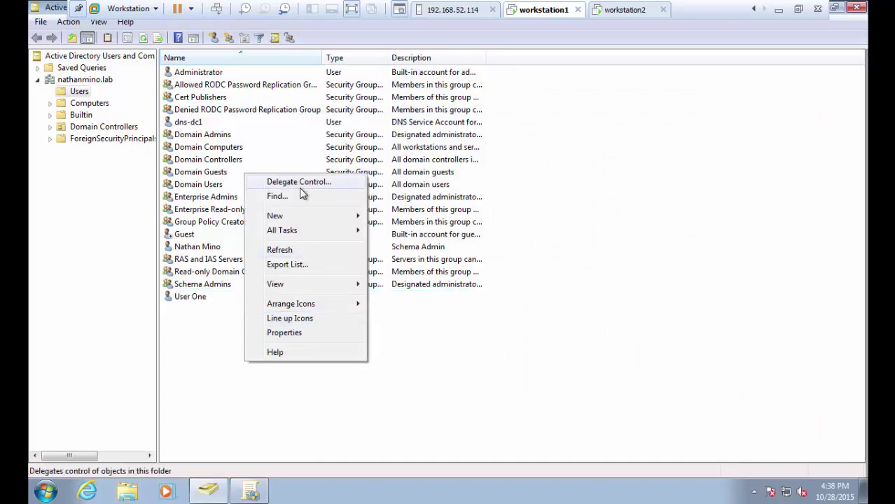
pyautogui.moveTo(306, 217)
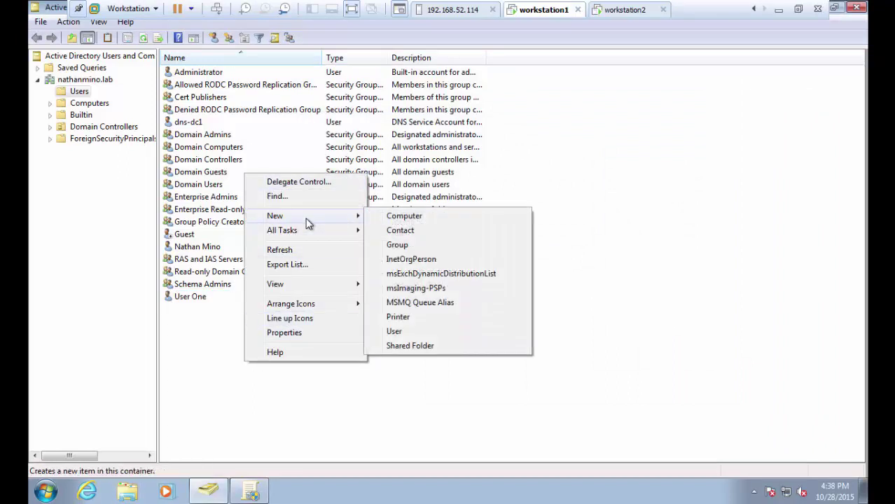
pyautogui.click(398, 245)
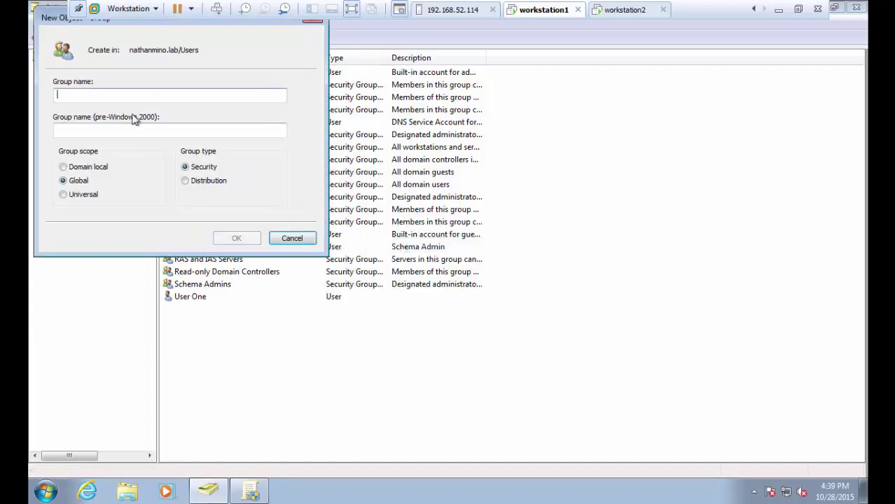
pyautogui.write('printe')
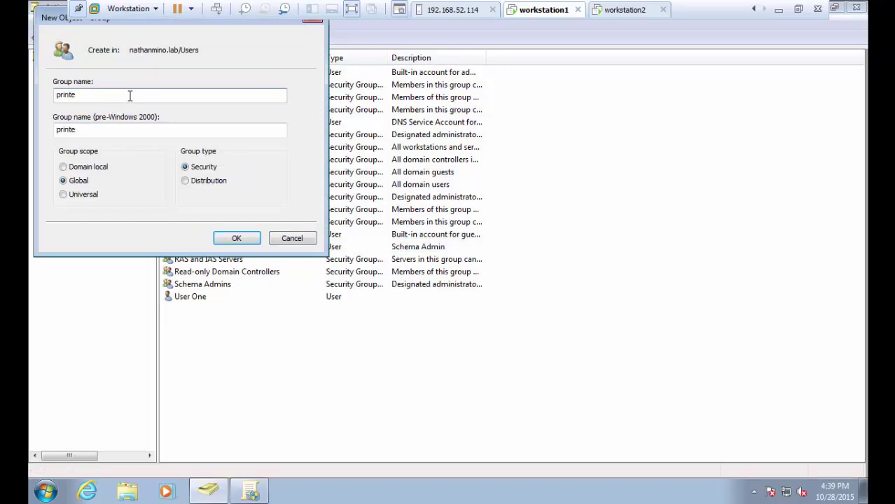
pyautogui.write('r1')
pyautogui.press('Tab')
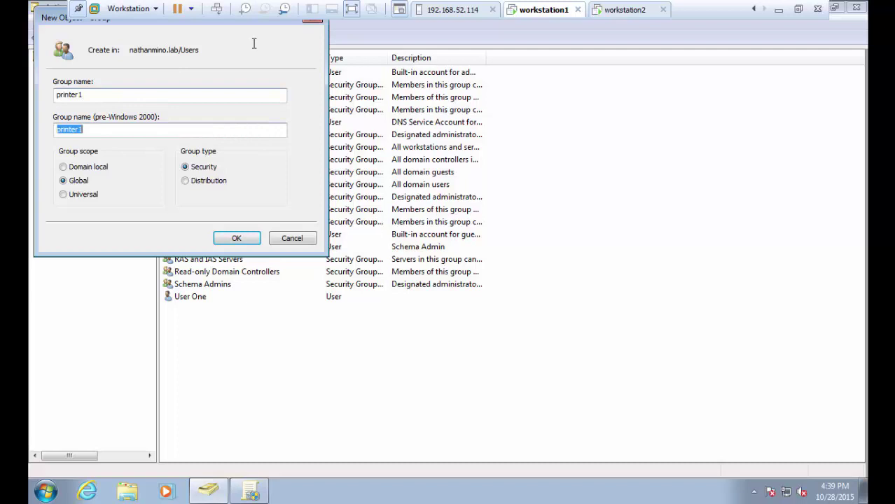
pyautogui.click(238, 239)
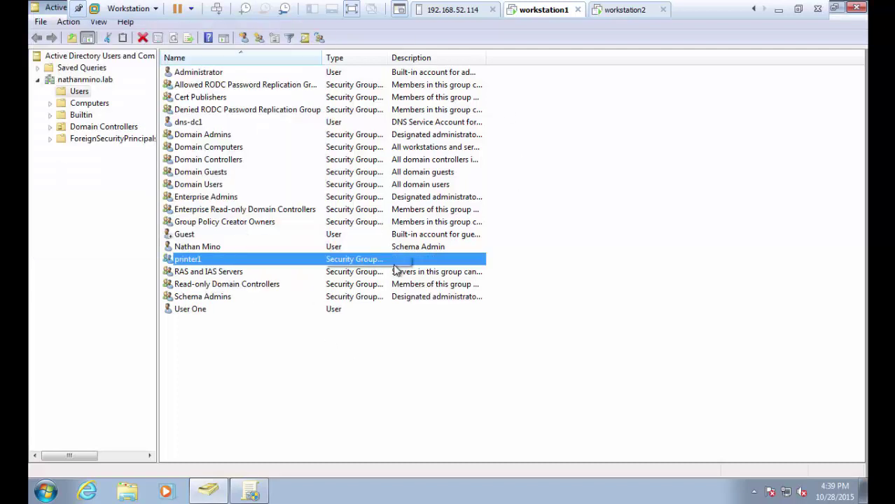
# Step: Set the printer1 group's description to "members of this group get printer 1"
pyautogui.rightClick(336, 271)
pyautogui.click(336, 259)
pyautogui.rightClick(336, 259)
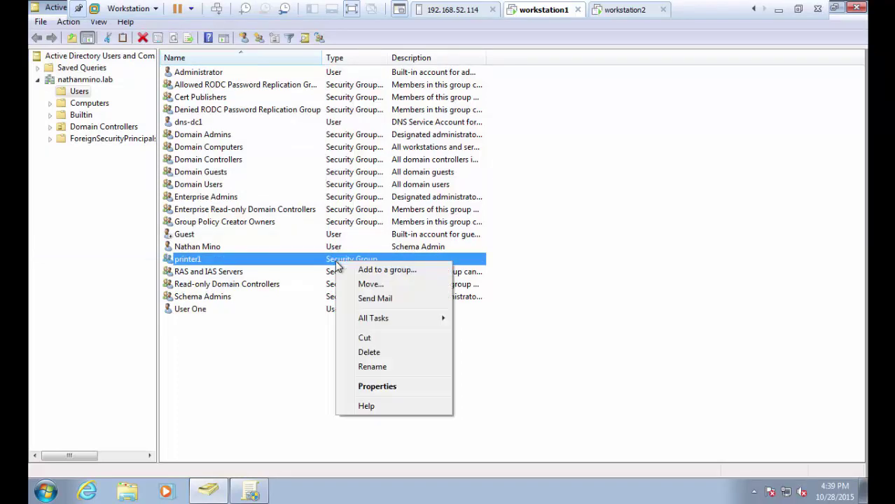
pyautogui.click(377, 386)
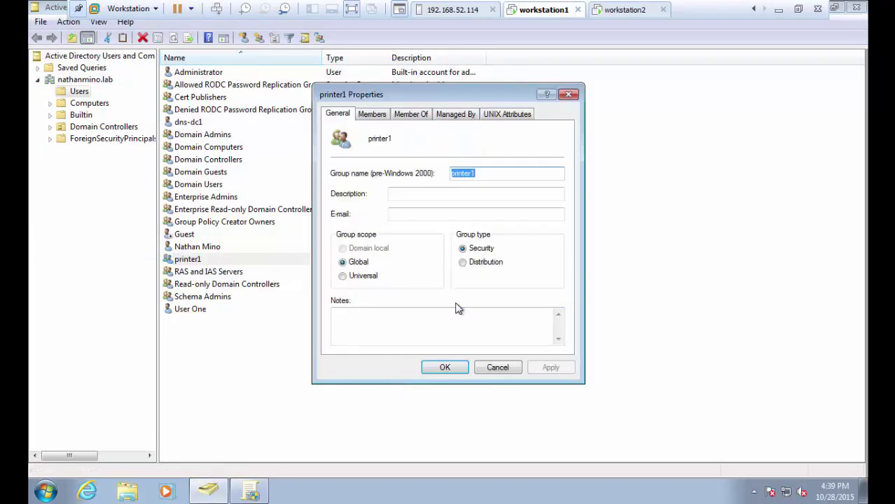
pyautogui.click(407, 195)
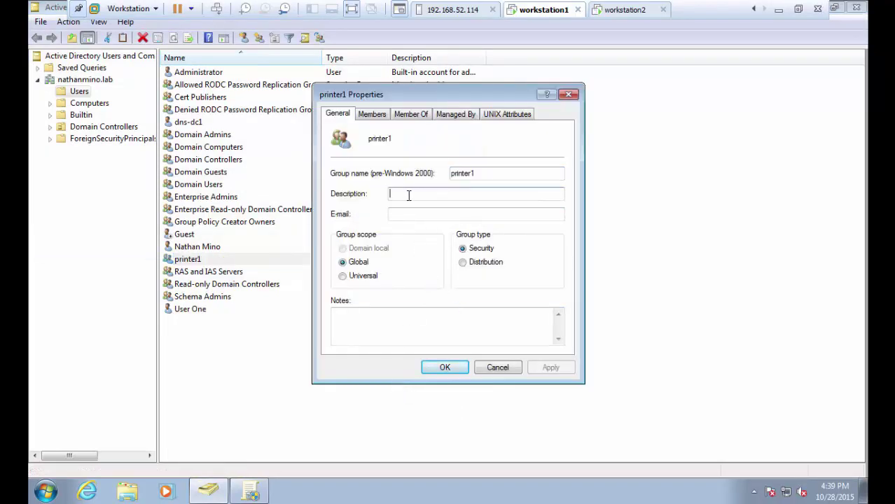
pyautogui.write('members of this group get printer 1')
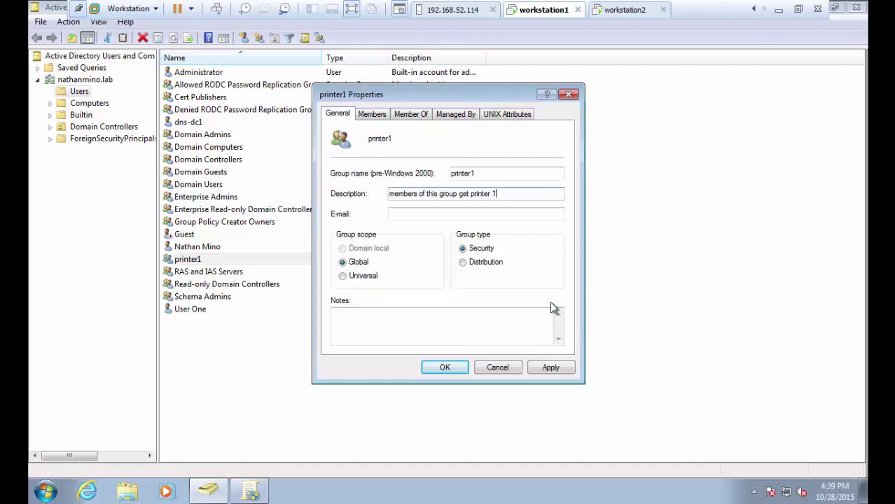
# Step: Add the account user1 as a member of the printer1 group and save the group's properties
pyautogui.click(373, 114)
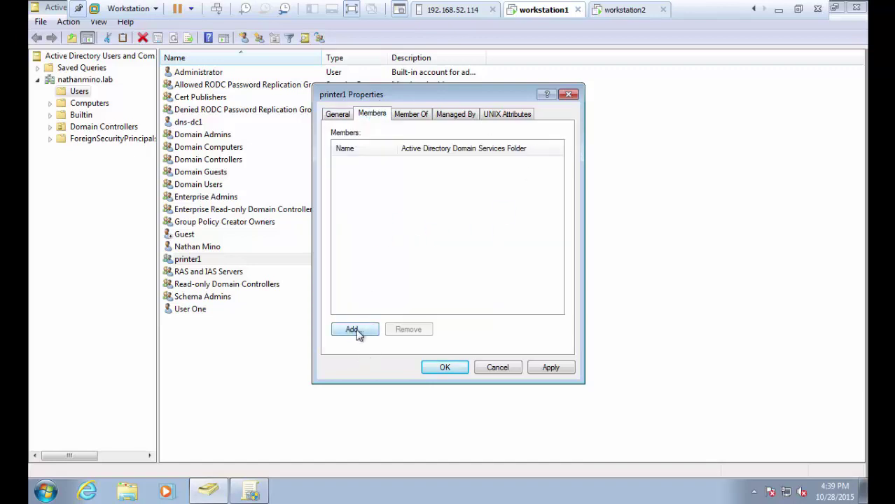
pyautogui.click(355, 331)
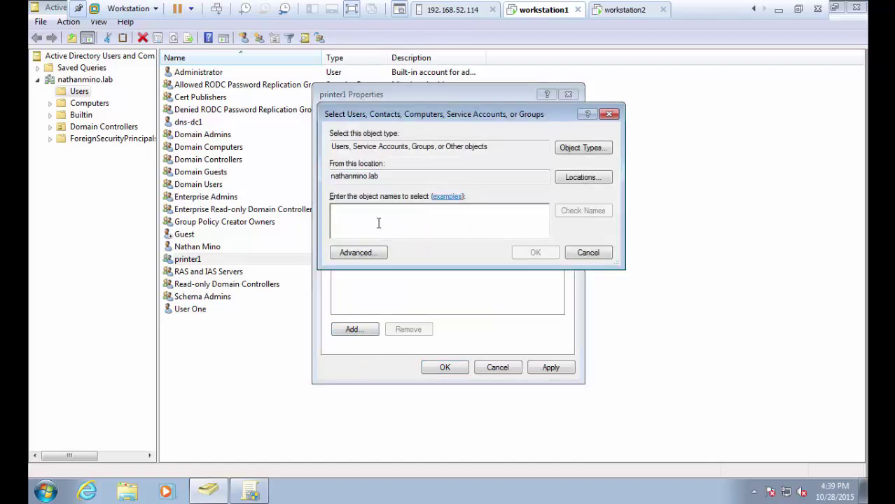
pyautogui.write('user1')
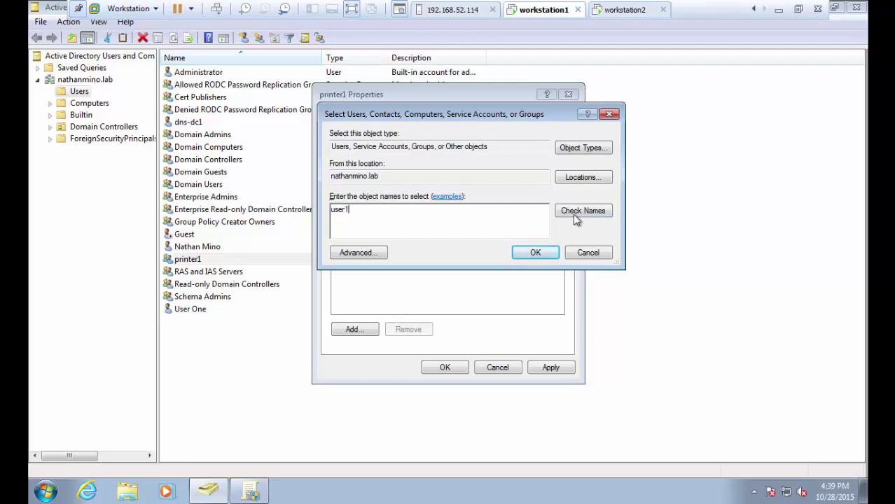
pyautogui.click(573, 212)
pyautogui.click(536, 253)
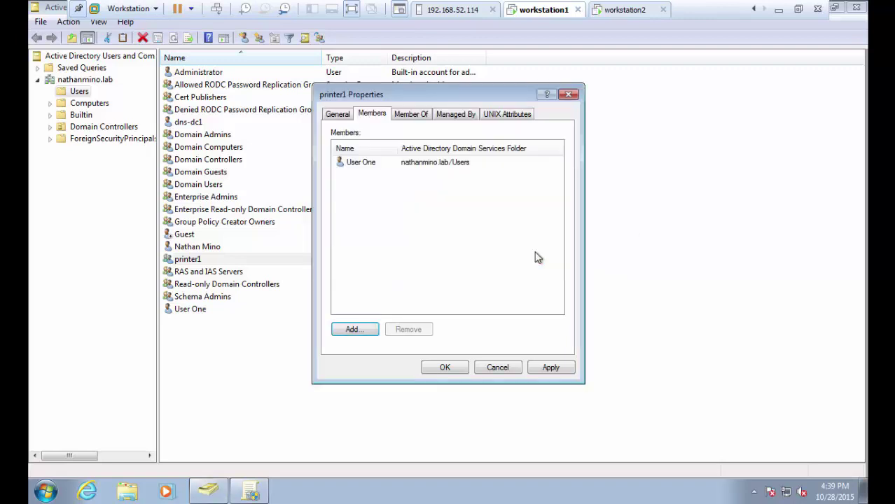
pyautogui.click(543, 370)
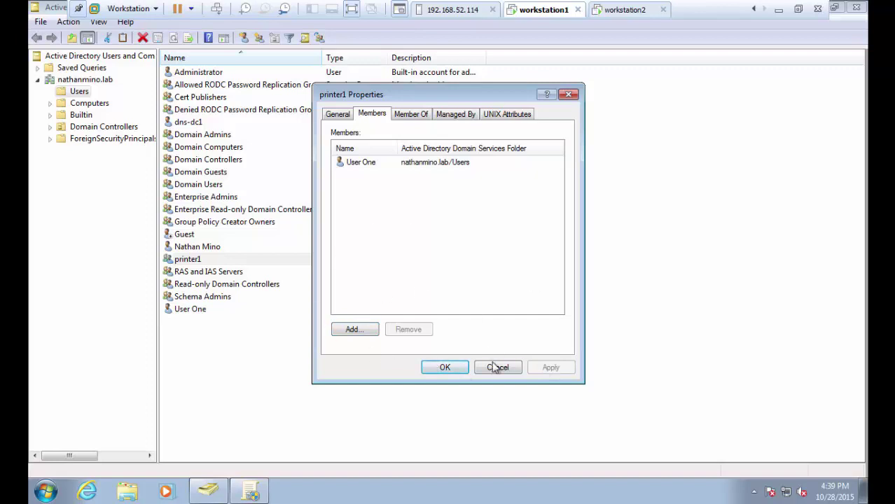
pyautogui.click(446, 368)
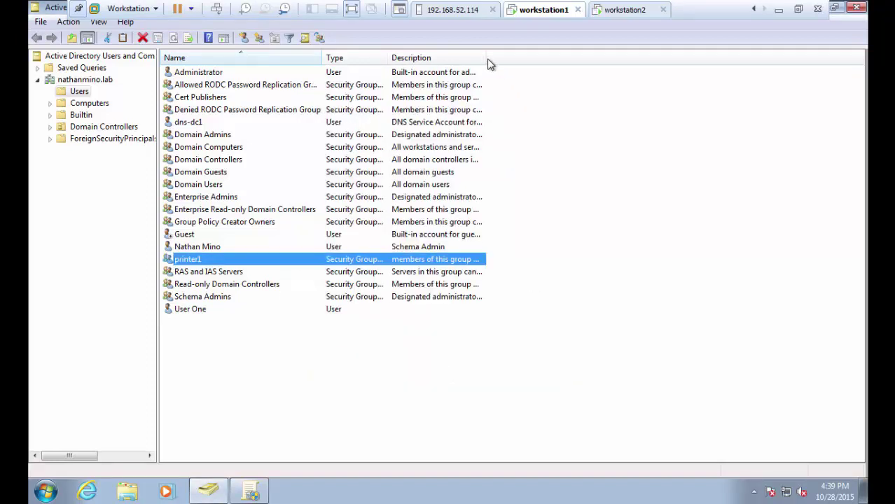
# Step: Widen the Description and Type columns of the Users list to show more of their text
pyautogui.moveTo(484, 57); pyautogui.dragTo(656, 57)
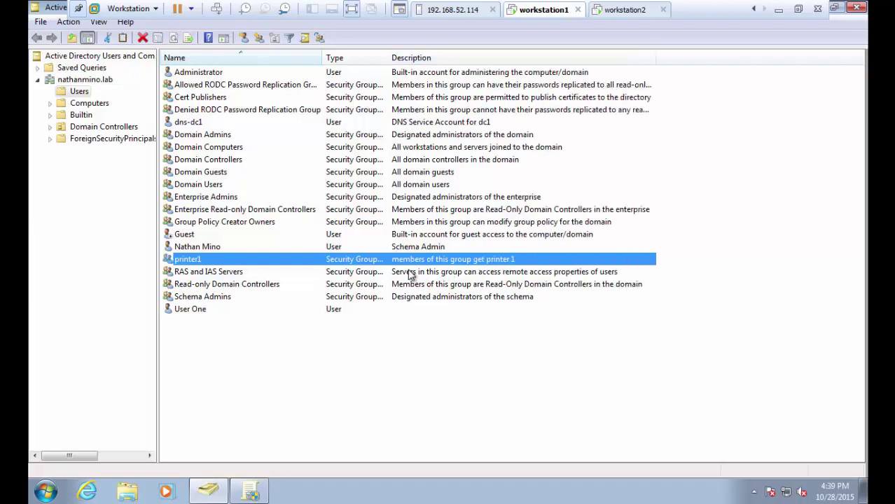
pyautogui.moveTo(387, 64); pyautogui.dragTo(408, 64)
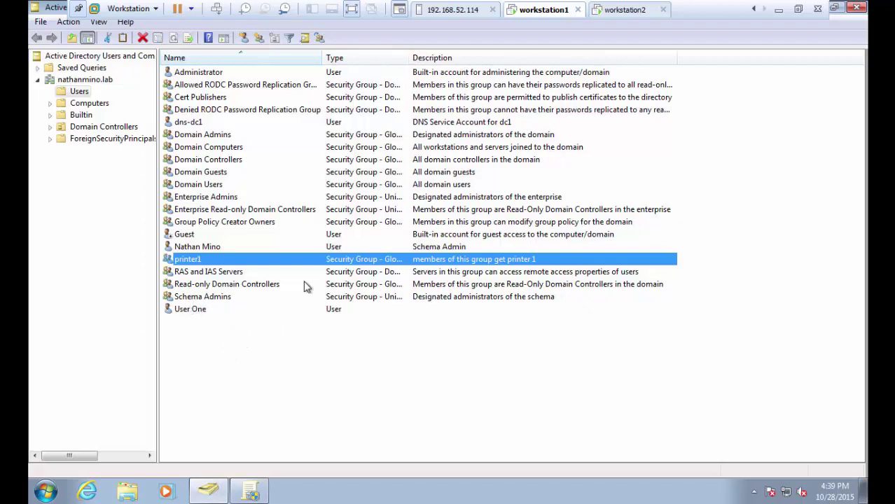
# Step: Create a second global security group named printer2 in the Users container
pyautogui.rightClick(254, 367)
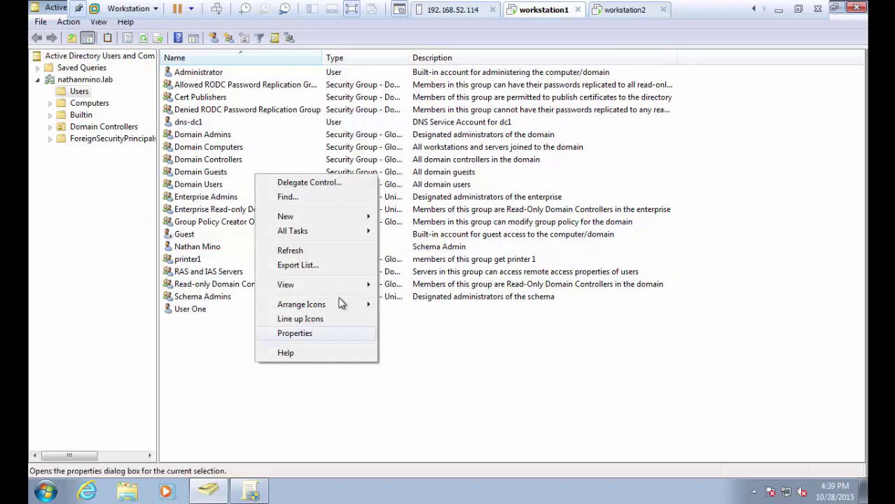
pyautogui.moveTo(321, 218)
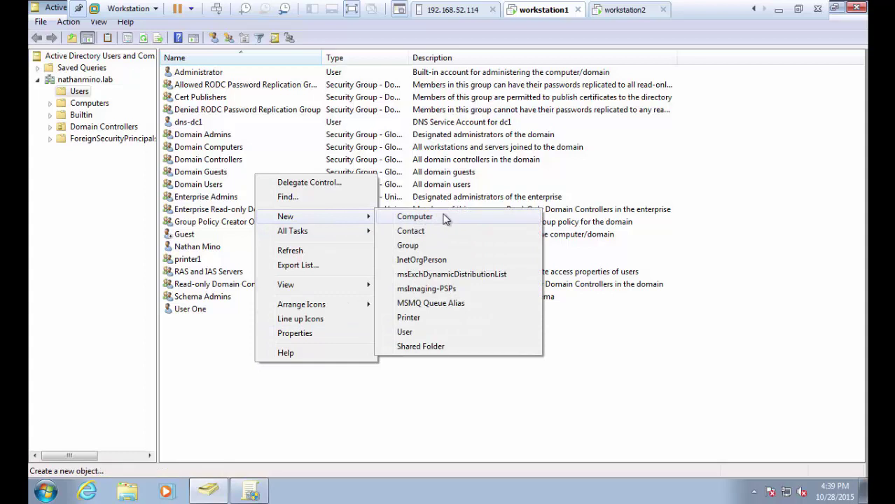
pyautogui.click(423, 245)
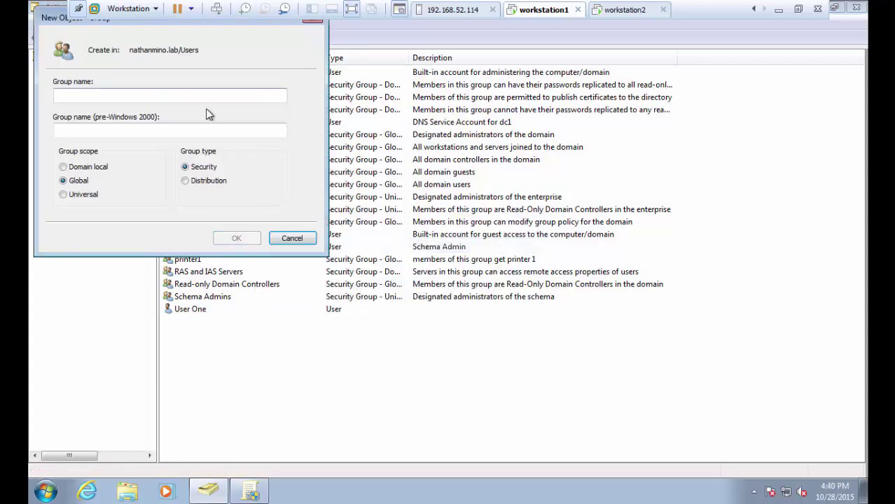
pyautogui.write('printer2')
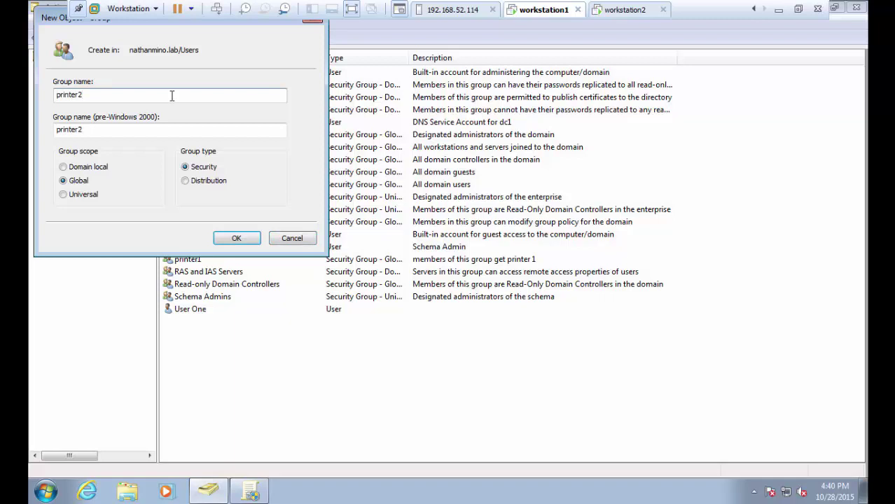
pyautogui.press('Tab')
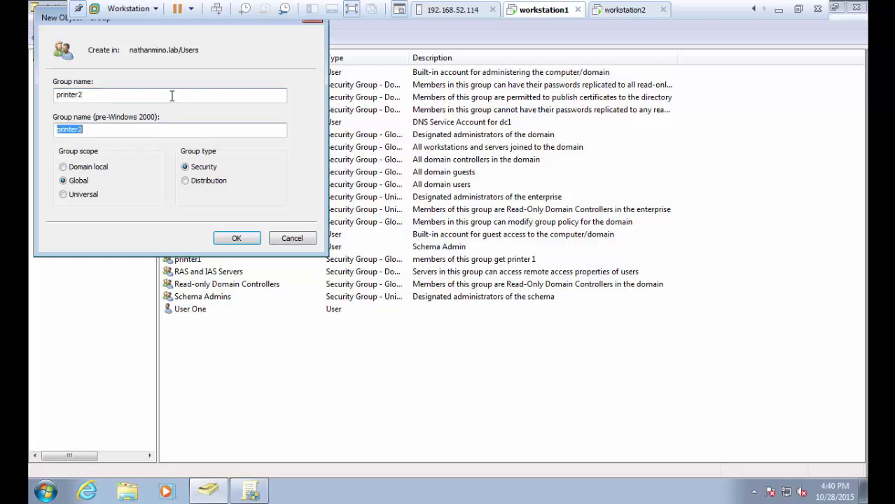
pyautogui.click(236, 237)
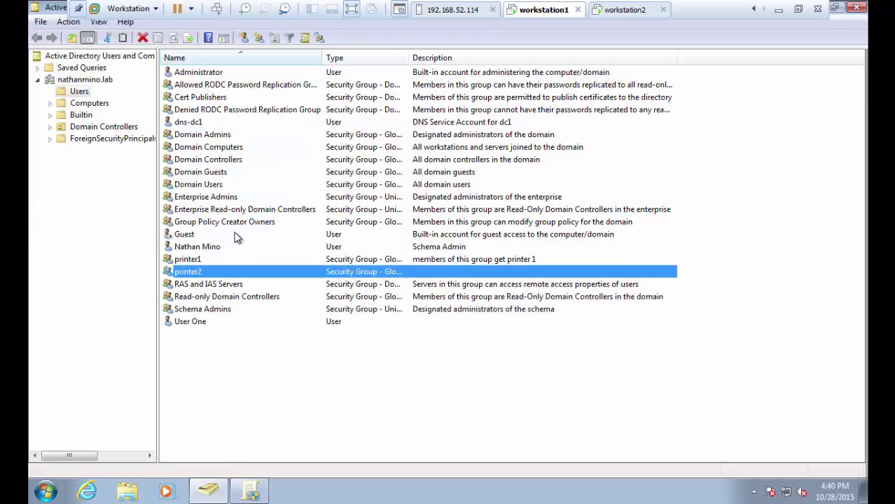
# Step: Enter "member of this group get printer 2 as default" as the printer2 group's description
pyautogui.rightClick(245, 273)
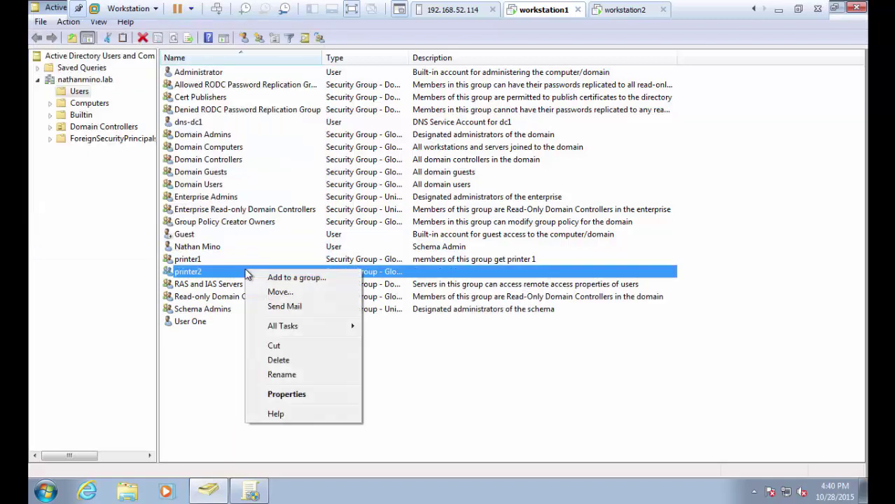
pyautogui.click(309, 396)
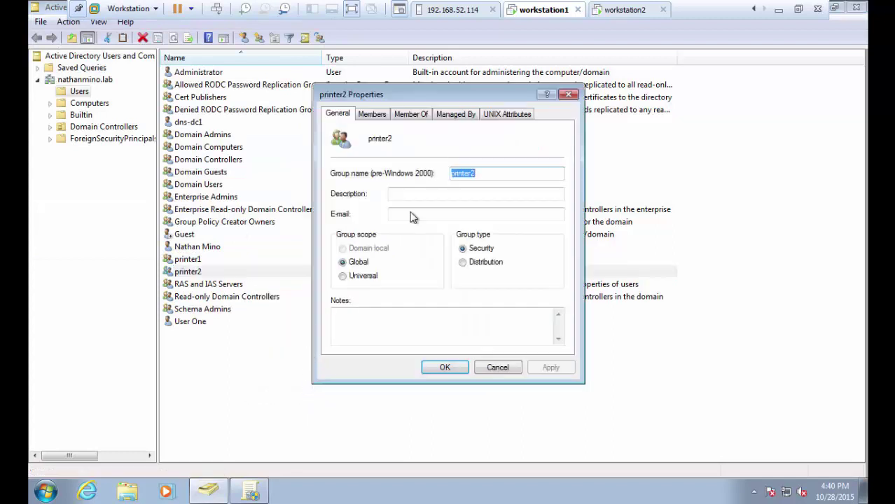
pyautogui.click(424, 197)
pyautogui.write('mem')
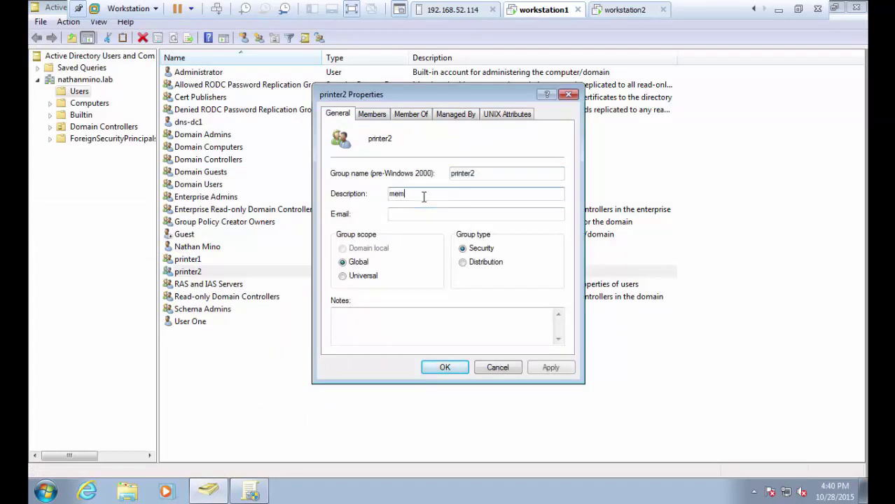
pyautogui.write('ber of this group get printer 2 as default')
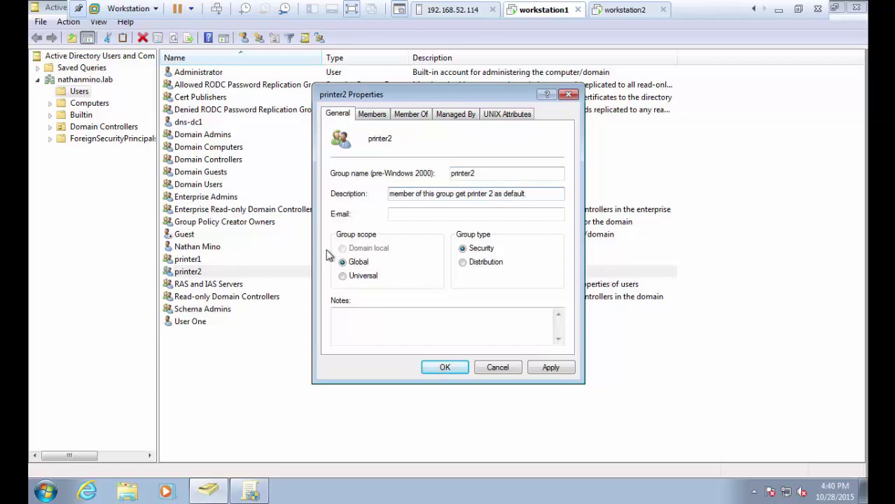
# Step: Correct the first word of printer2's description to "members", and add the user account described as Schema Admin to the group's members
pyautogui.click(413, 193)
pyautogui.write('s')
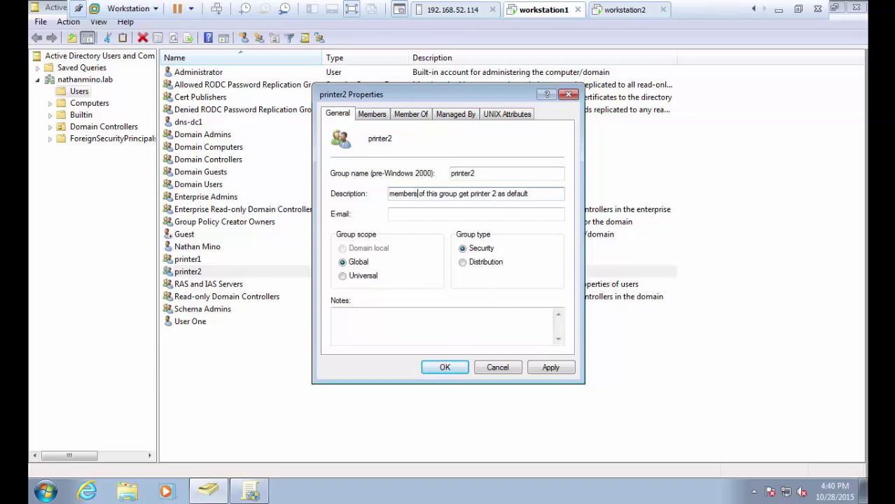
pyautogui.click(382, 114)
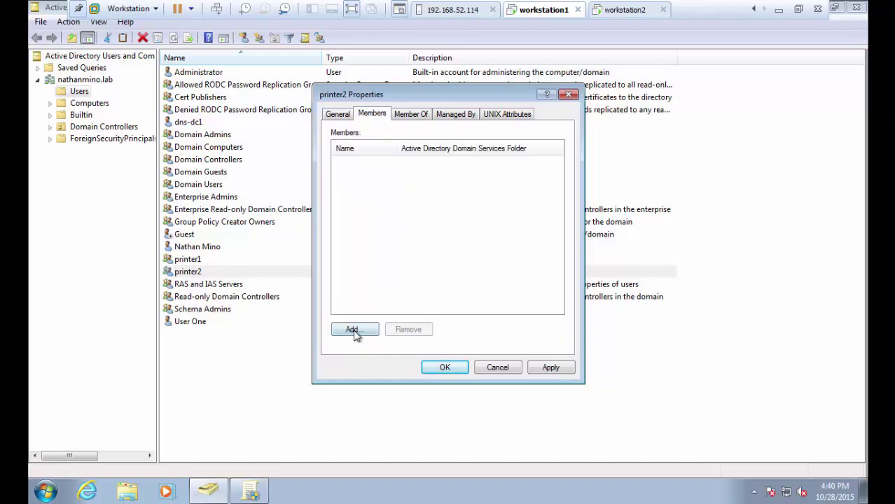
pyautogui.click(355, 331)
pyautogui.write('nmino')
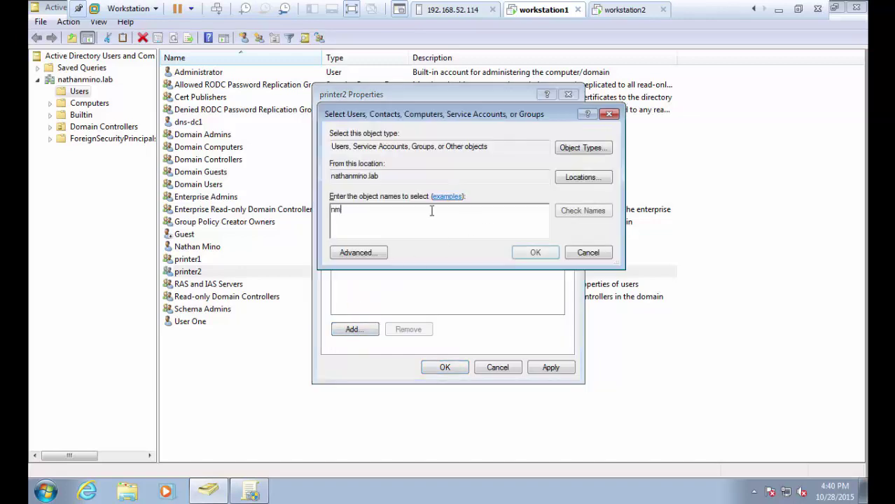
pyautogui.click(592, 215)
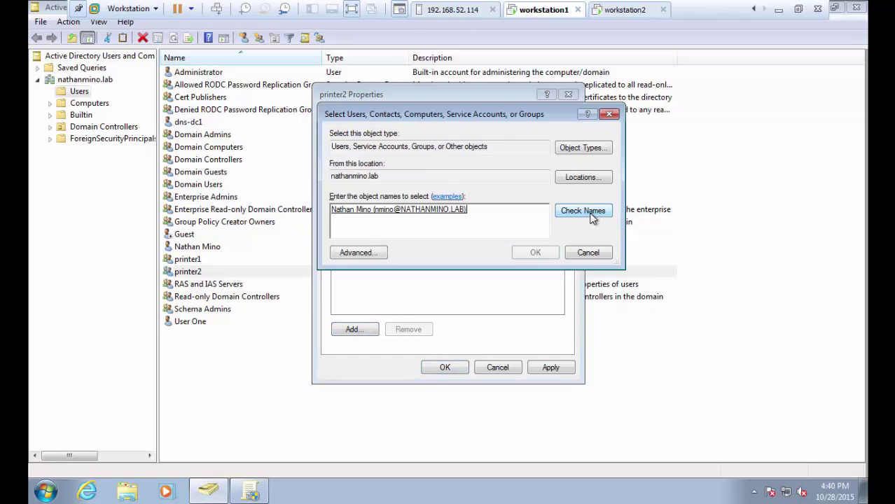
pyautogui.click(540, 251)
pyautogui.click(550, 366)
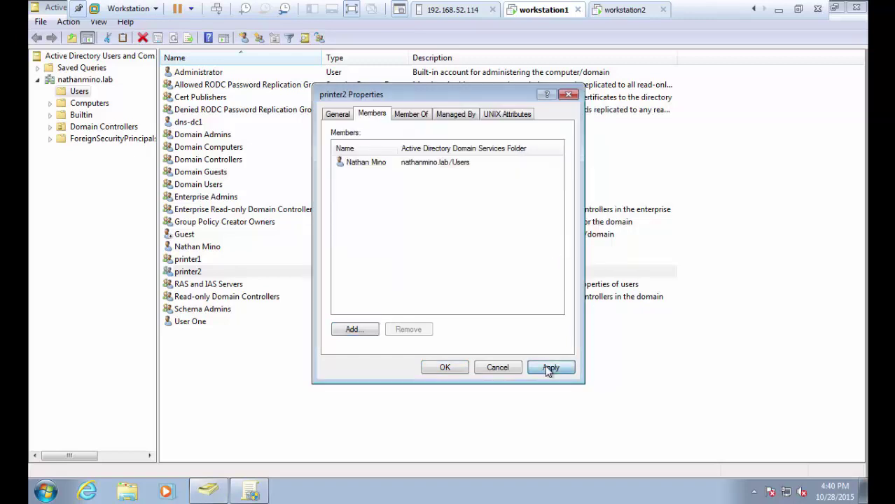
pyautogui.click(443, 368)
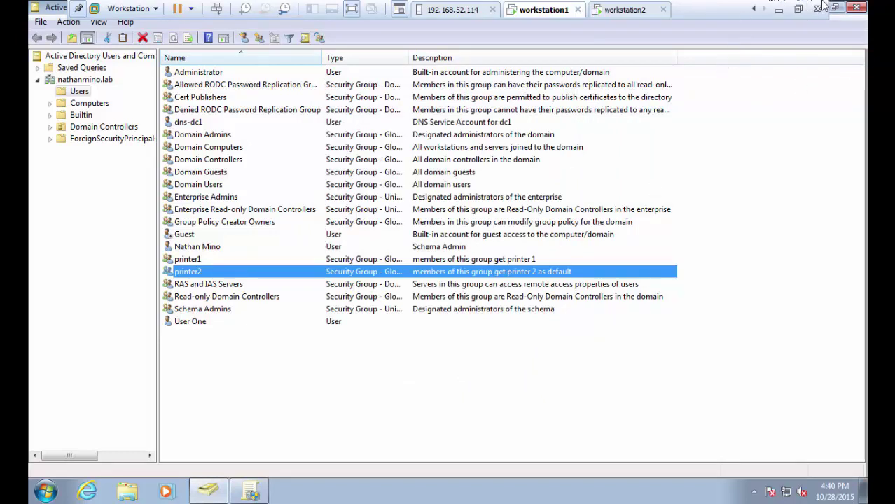
# Step: Close Active Directory Users and Computers and create a Group Policy Object named "printer 1 GPO" in Group Policy Management
pyautogui.click(864, 7)
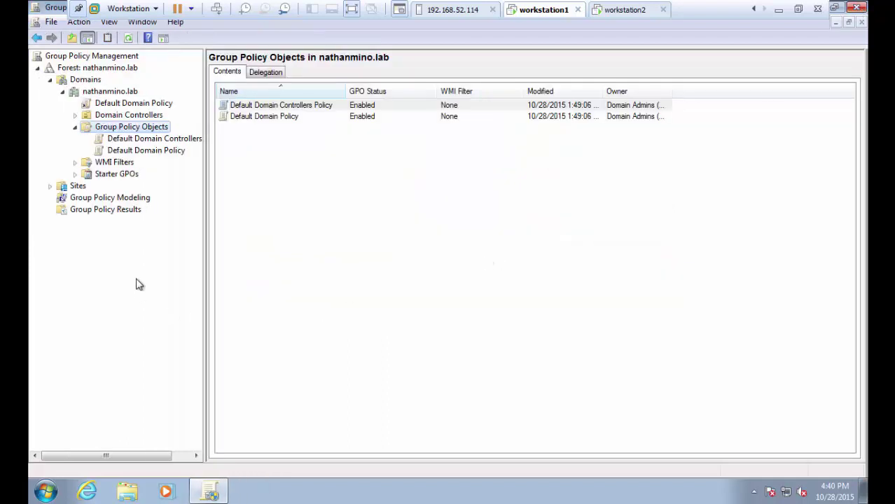
pyautogui.rightClick(141, 130)
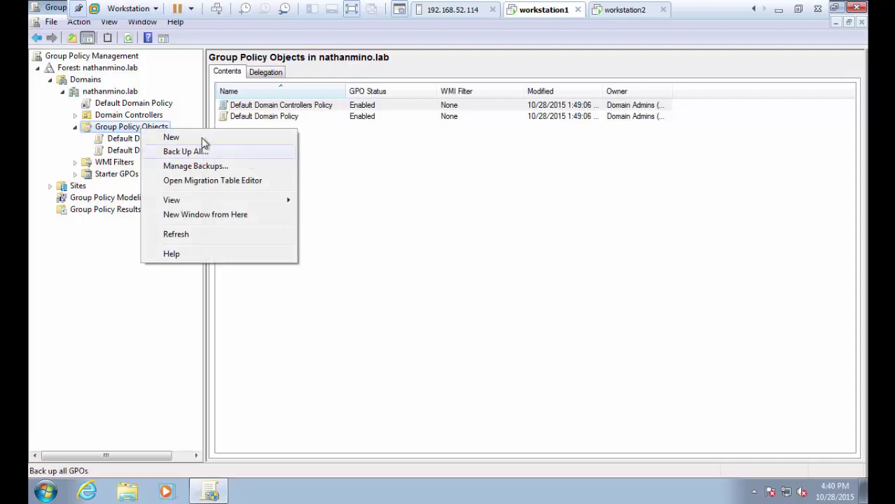
pyautogui.click(397, 266)
pyautogui.rightClick(246, 204)
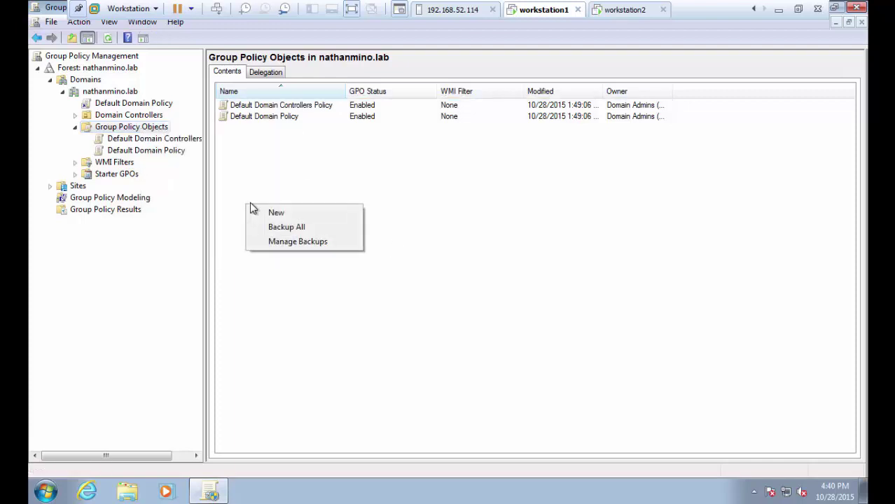
pyautogui.click(298, 216)
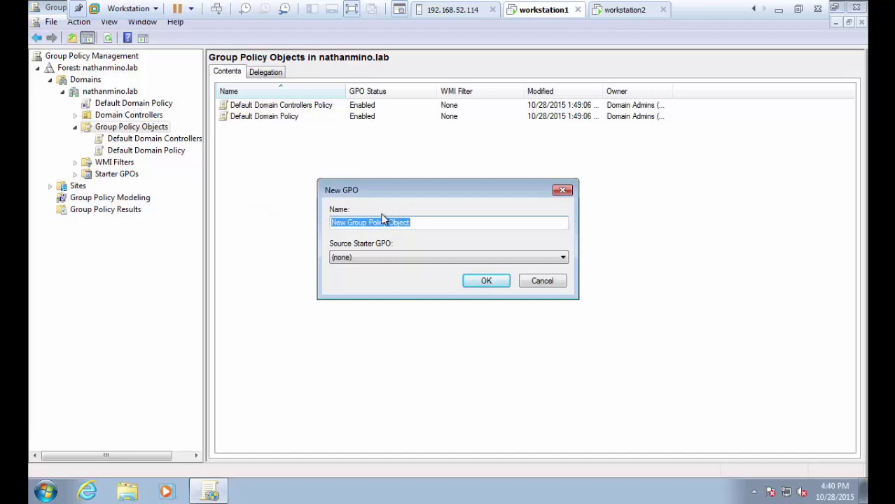
pyautogui.write('printer 1 GPO')
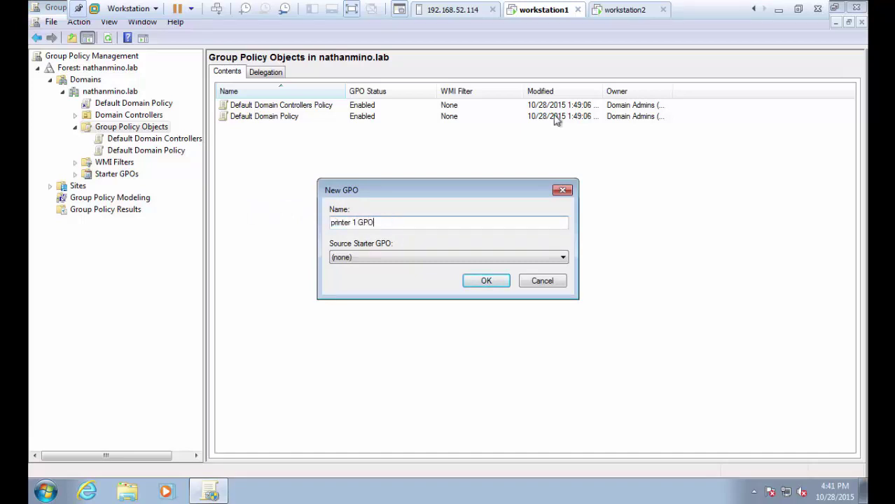
pyautogui.click(499, 280)
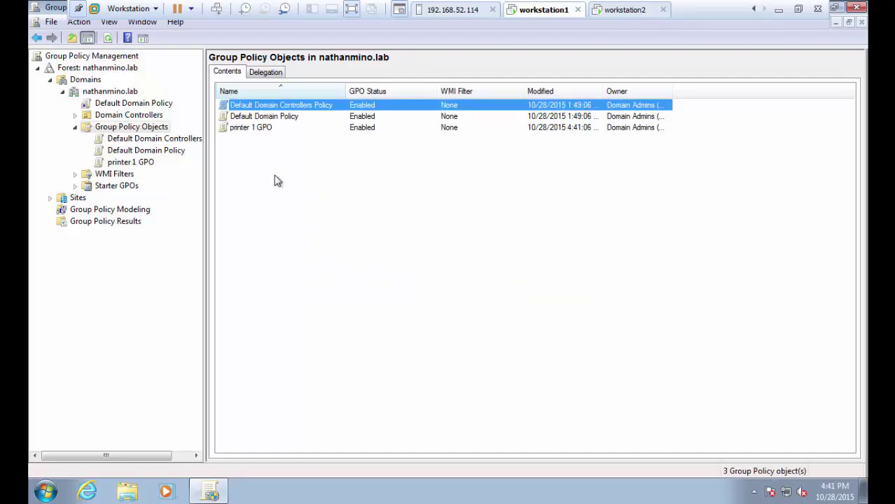
# Step: Create a second Group Policy Object named "printer 2 GPO" without a source starter GPO
pyautogui.click(245, 128)
pyautogui.rightClick(264, 210)
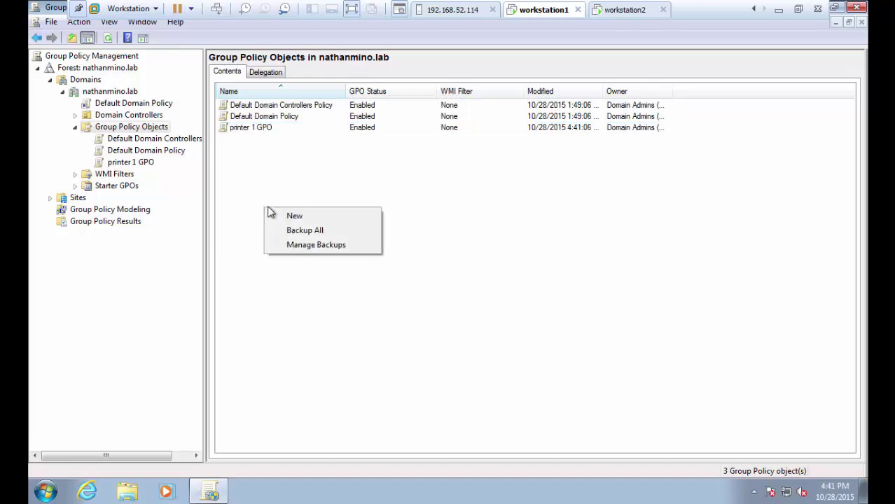
pyautogui.click(318, 216)
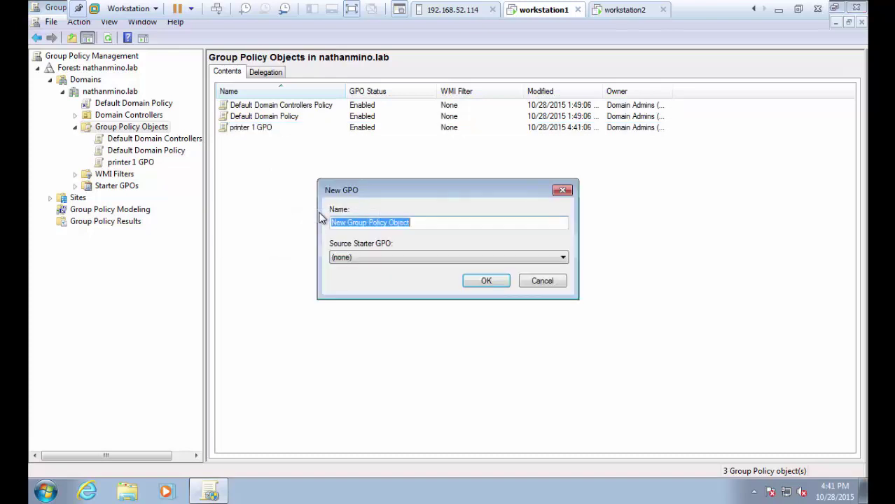
pyautogui.write('printer 2 GPO')
pyautogui.press('Return')
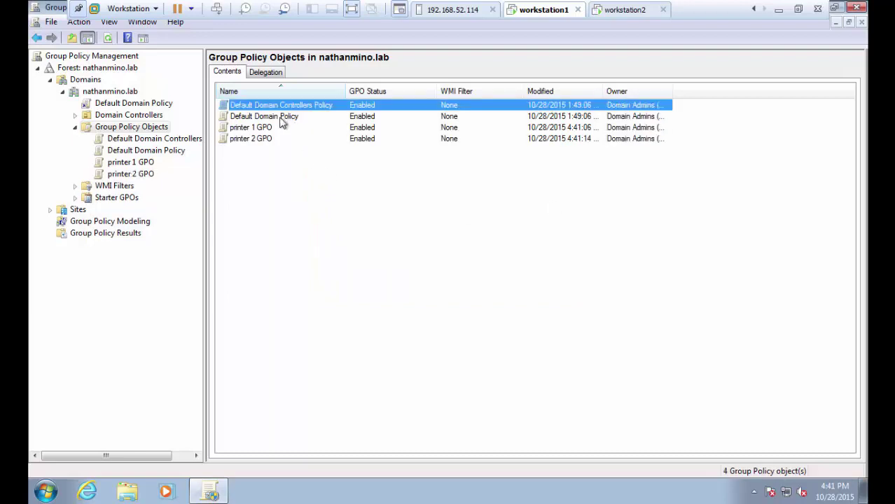
# Step: Add a shared printer to printer 1 GPO's user preferences with action Update, path \\prntsrv\printer1, set as the default printer
pyautogui.click(121, 164)
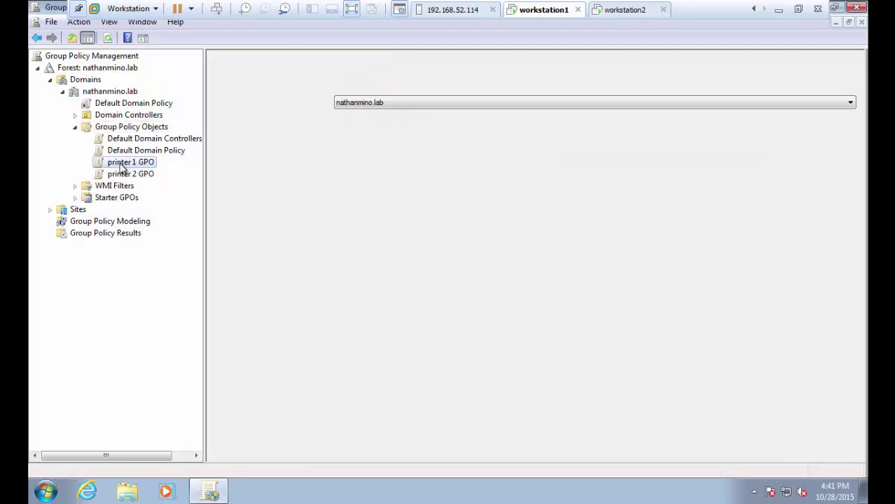
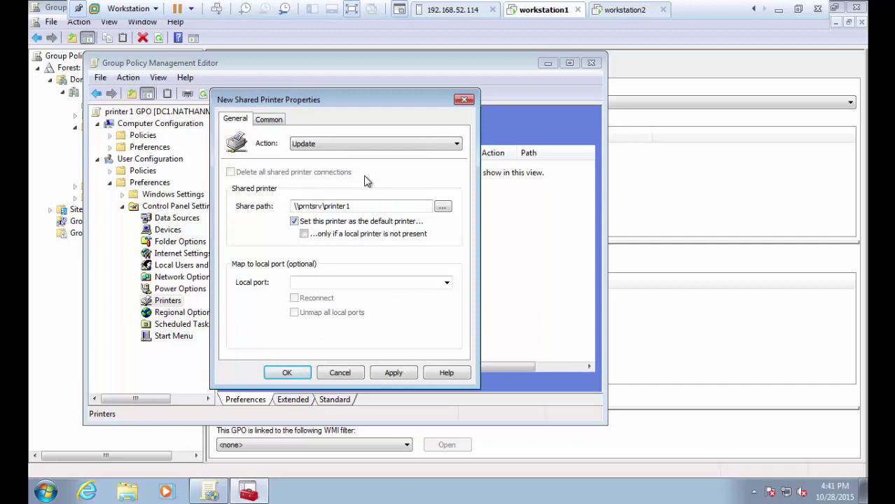
pyautogui.click(388, 372)
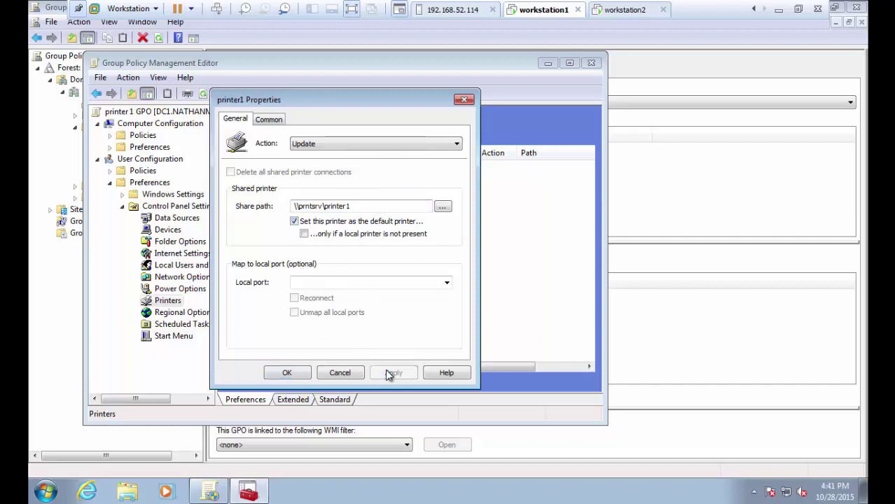
# Step: Enable item-level targeting for the printer1 preference item and add a Security Group targeting item
pyautogui.click(267, 121)
pyautogui.click(248, 206)
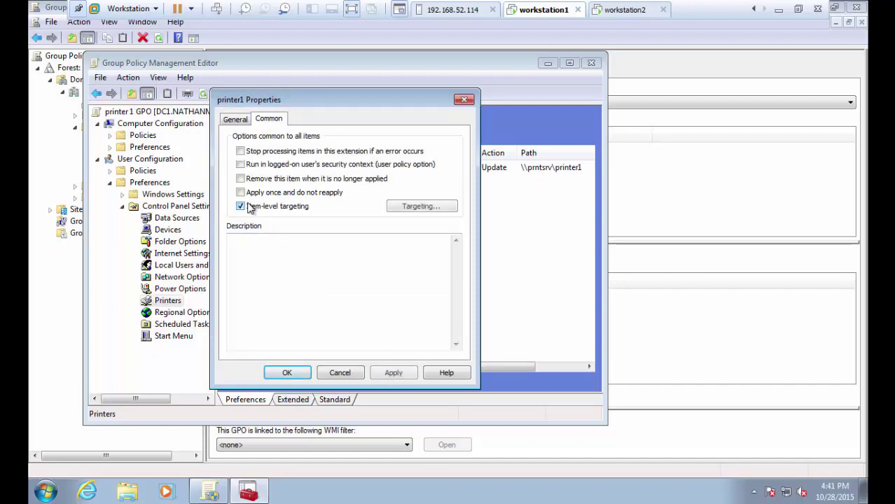
pyautogui.click(430, 207)
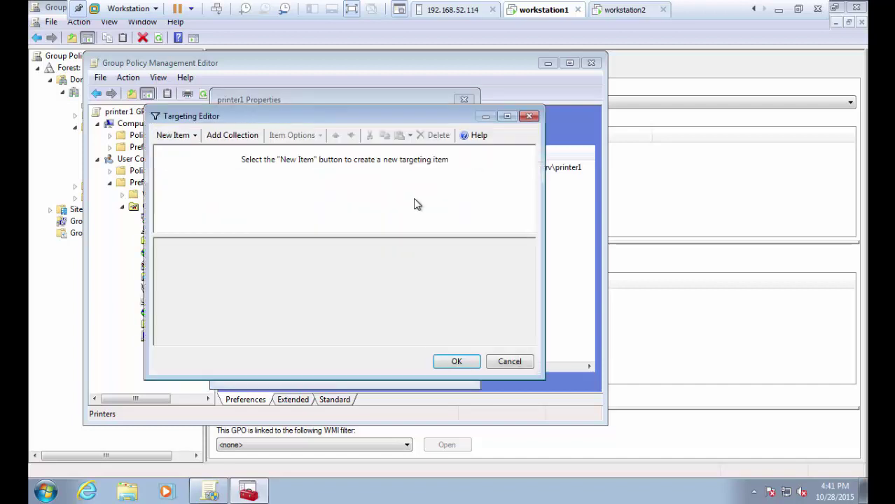
pyautogui.click(194, 136)
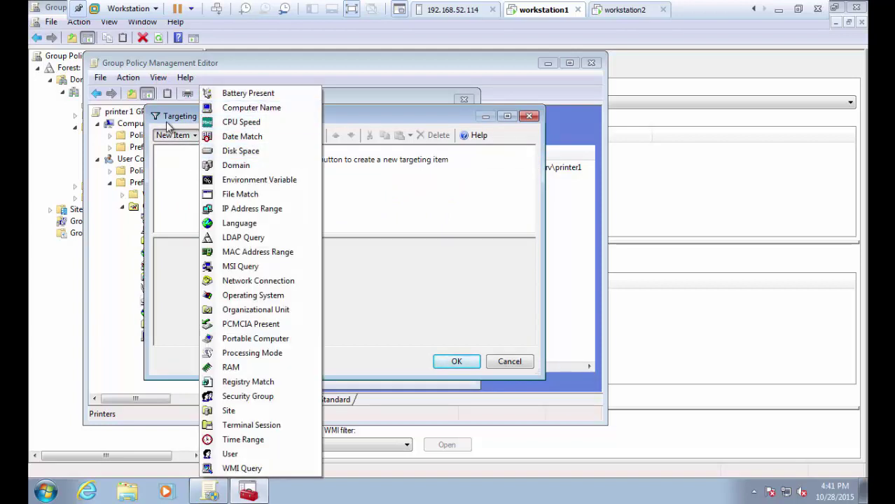
pyautogui.click(241, 397)
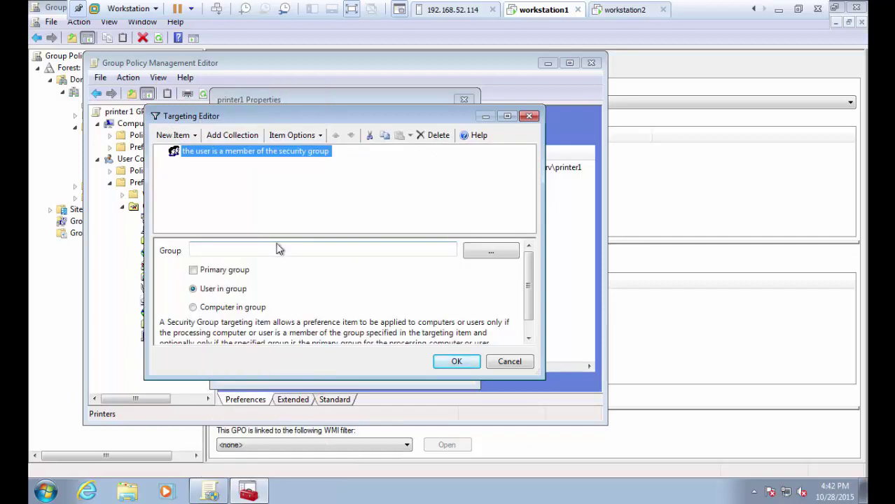
# Step: Target the preference item to users in the printer1 security group, save the shared printer's properties, and close the policy editor
pyautogui.click(487, 251)
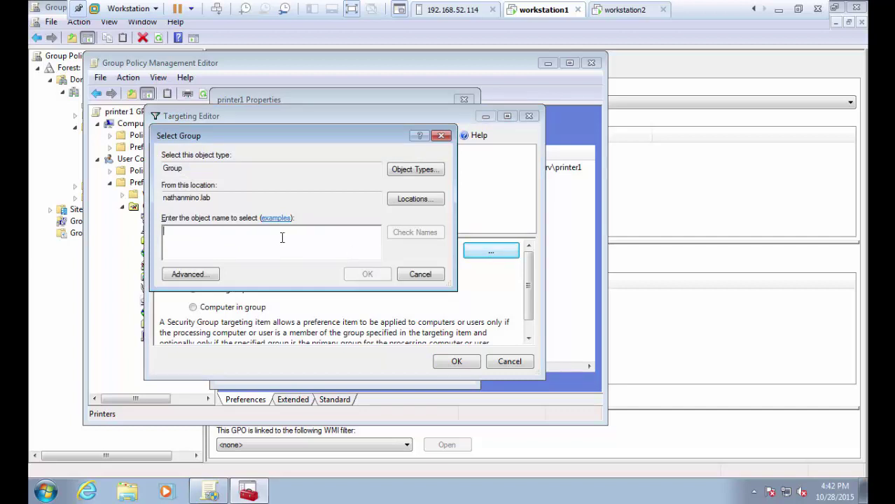
pyautogui.write('printer1')
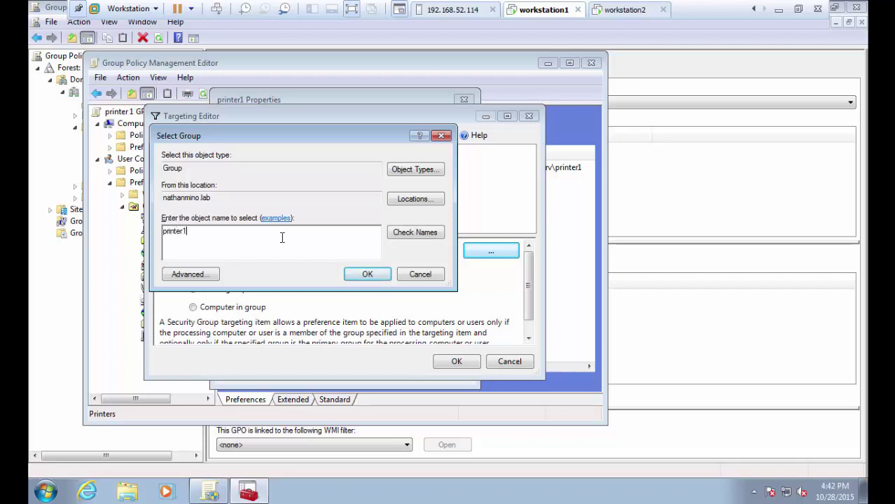
pyautogui.click(423, 232)
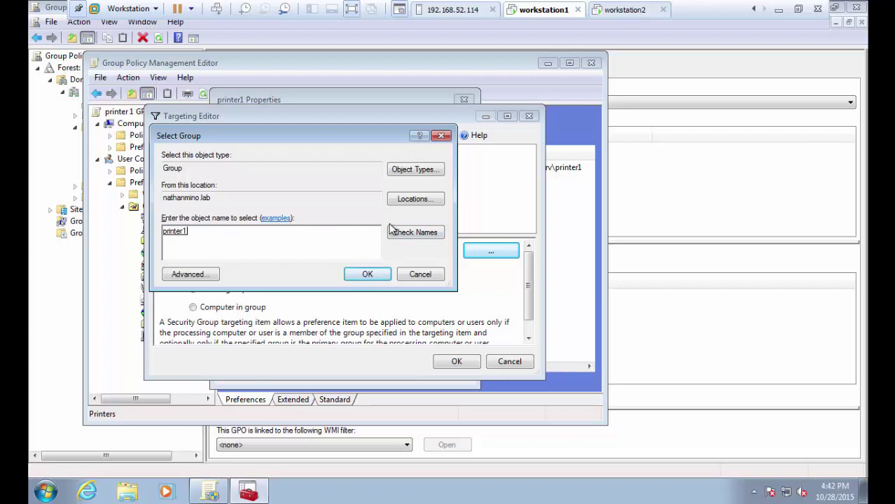
pyautogui.click(365, 274)
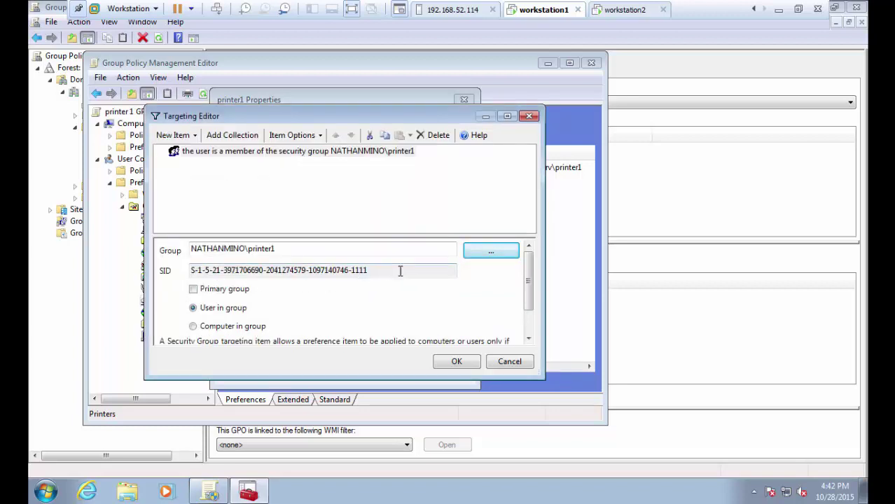
pyautogui.moveTo(399, 271); pyautogui.dragTo(165, 275)
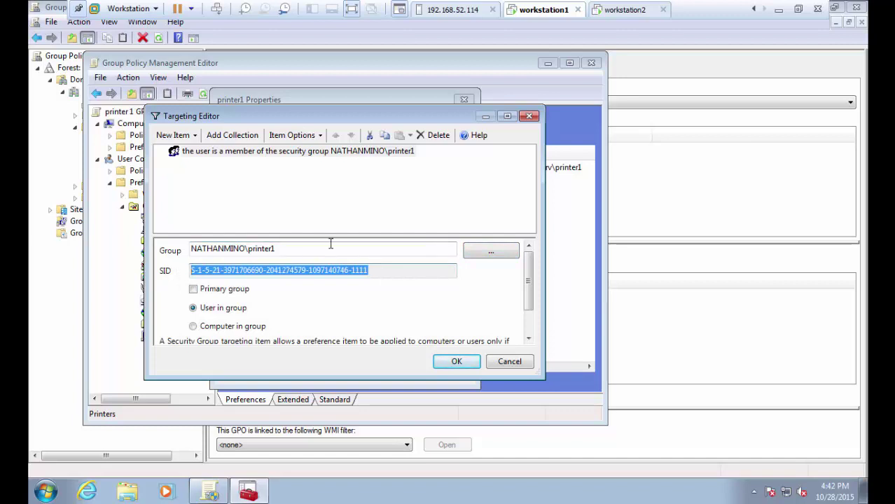
pyautogui.click(457, 361)
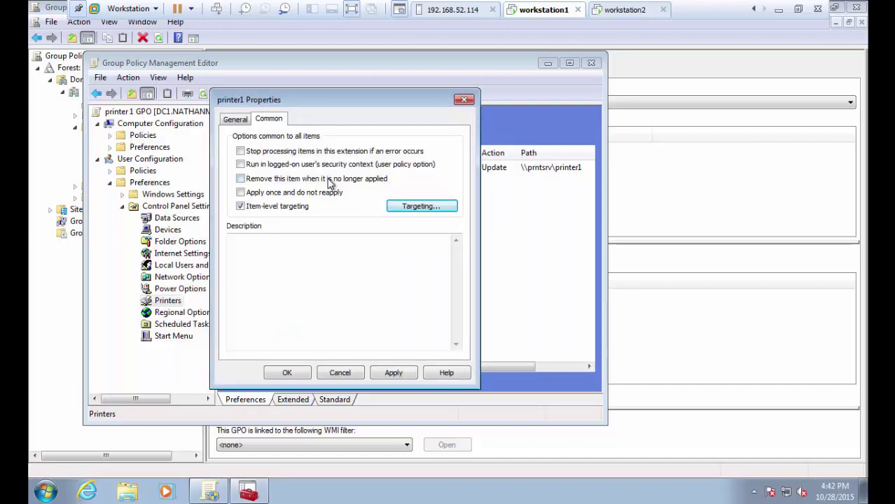
pyautogui.click(403, 375)
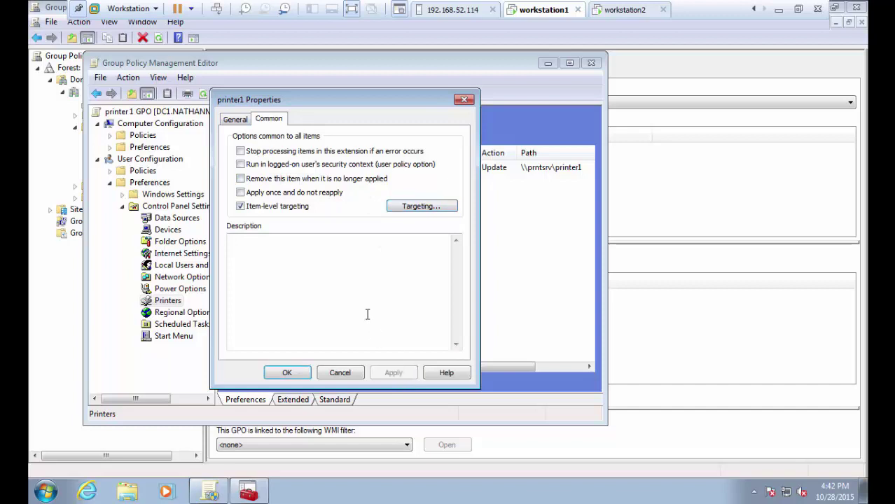
pyautogui.click(237, 119)
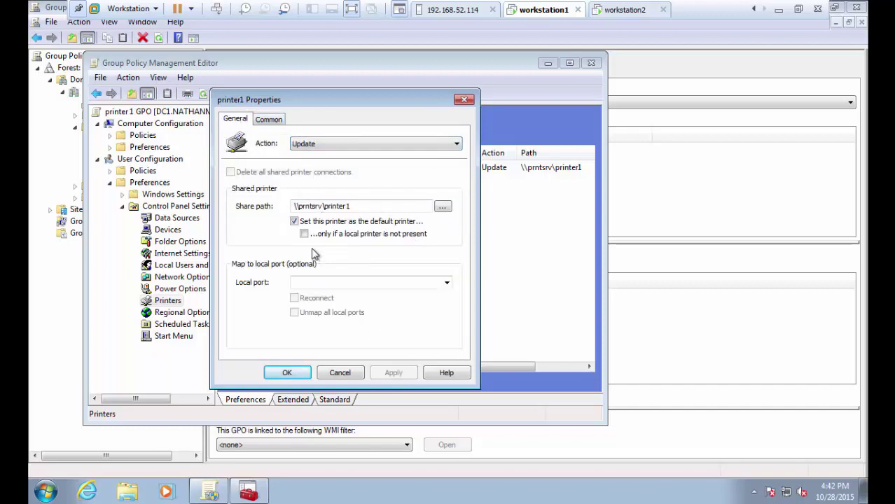
pyautogui.click(283, 373)
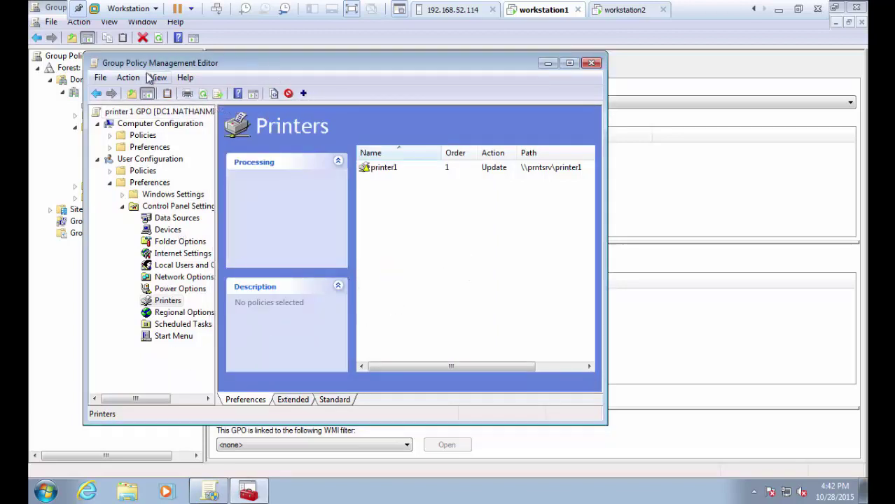
pyautogui.click(132, 115)
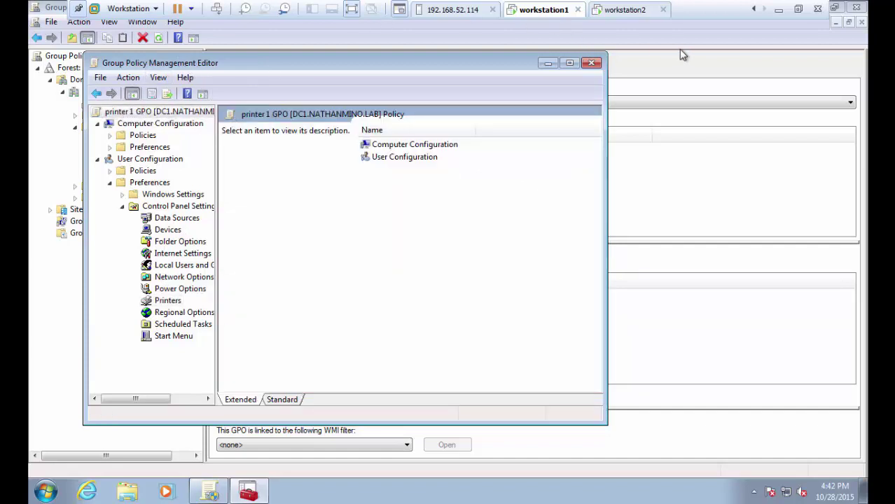
pyautogui.click(592, 64)
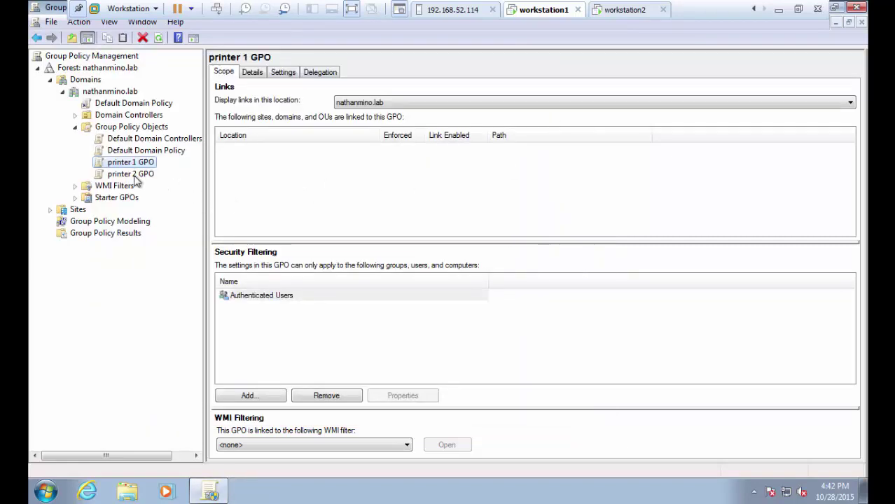
# Step: Open printer 2 GPO for editing and display the Printers preferences under User Configuration
pyautogui.rightClick(133, 175)
pyautogui.click(209, 186)
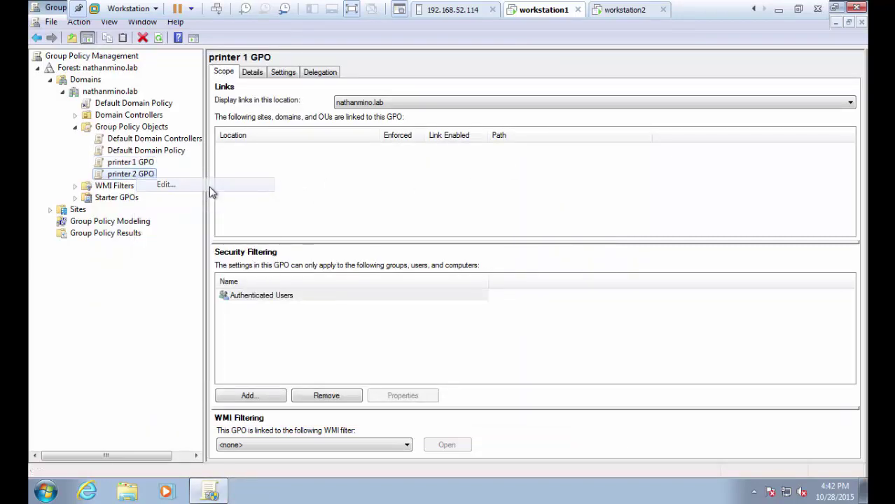
pyautogui.click(110, 182)
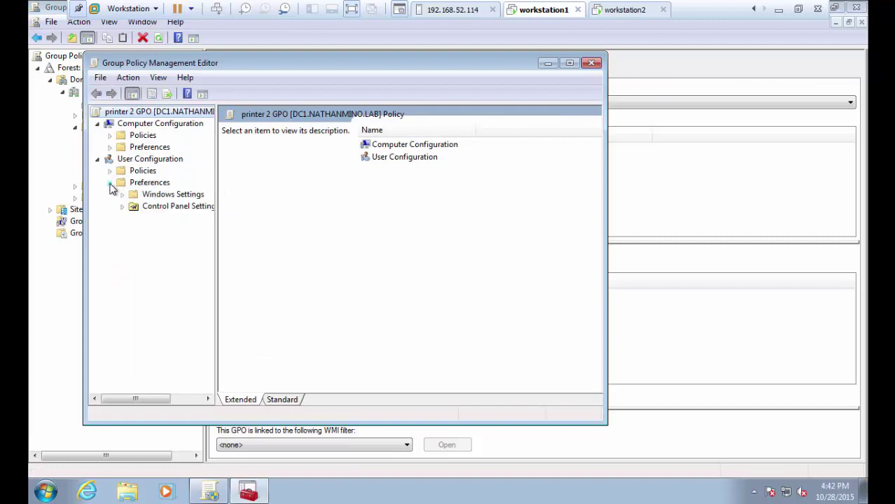
pyautogui.click(121, 206)
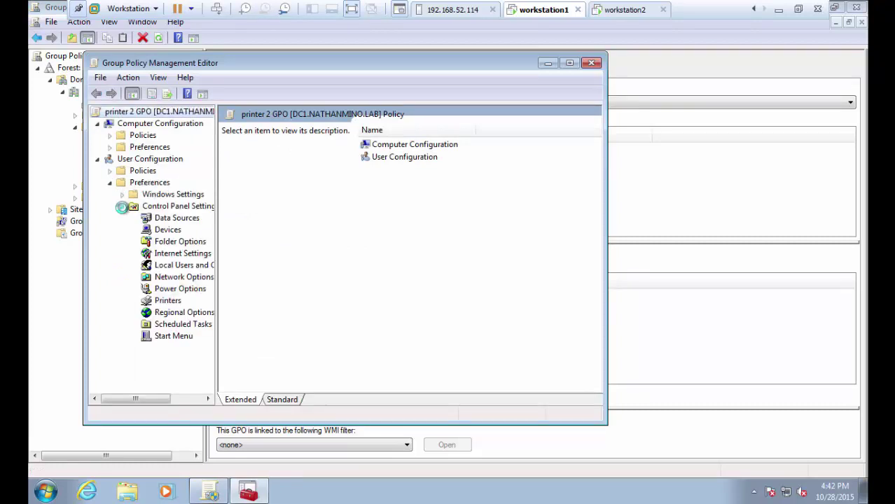
pyautogui.click(163, 300)
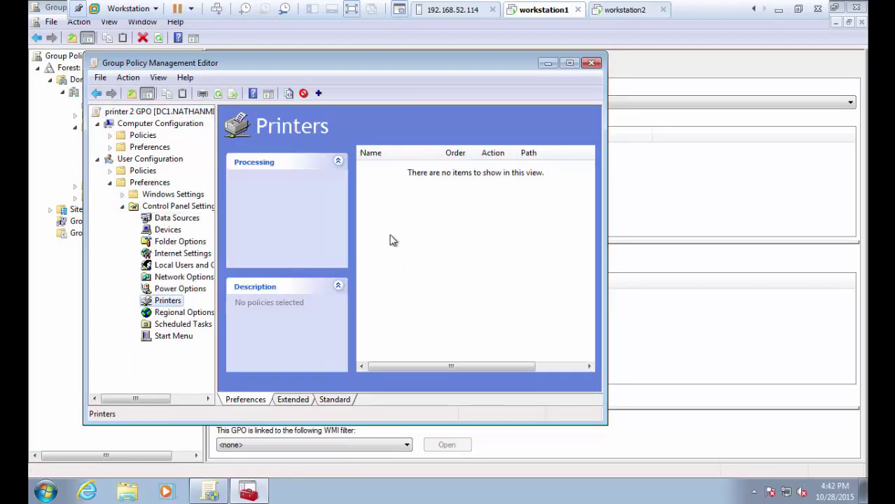
# Step: Add a shared printer to printer 2 GPO with action Update and share path \\prntsrv\printer1, and apply it
pyautogui.rightClick(429, 236)
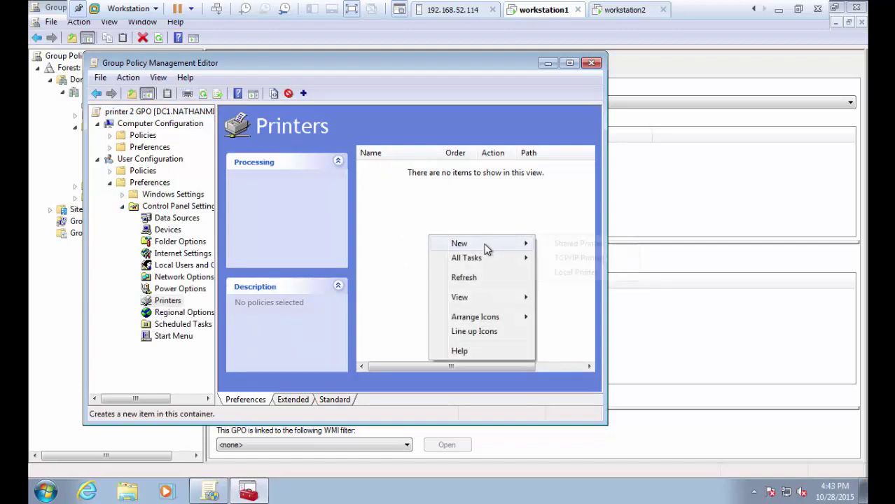
pyautogui.moveTo(525, 244)
pyautogui.click(568, 243)
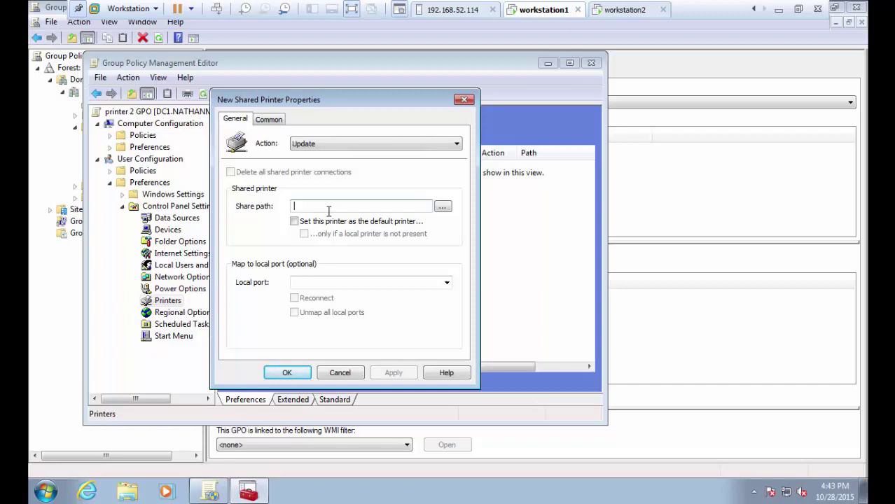
pyautogui.write('\\\\prnts')
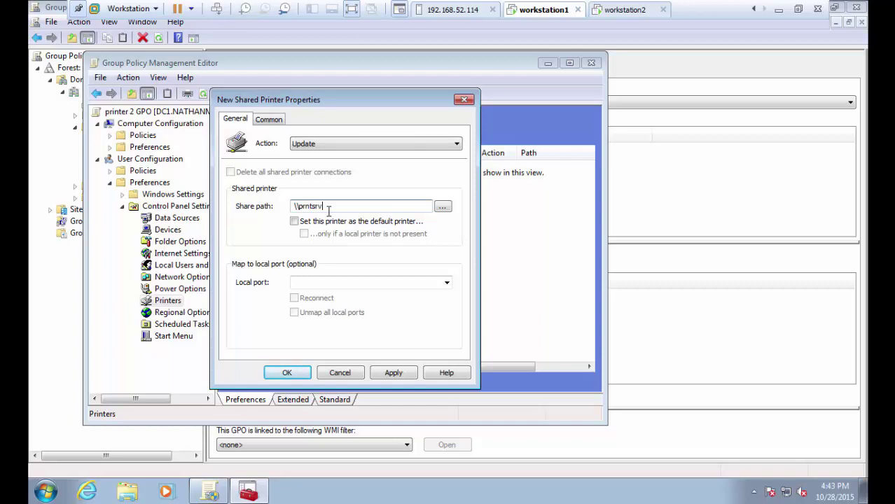
pyautogui.write('rv\\printer1')
pyautogui.click(393, 372)
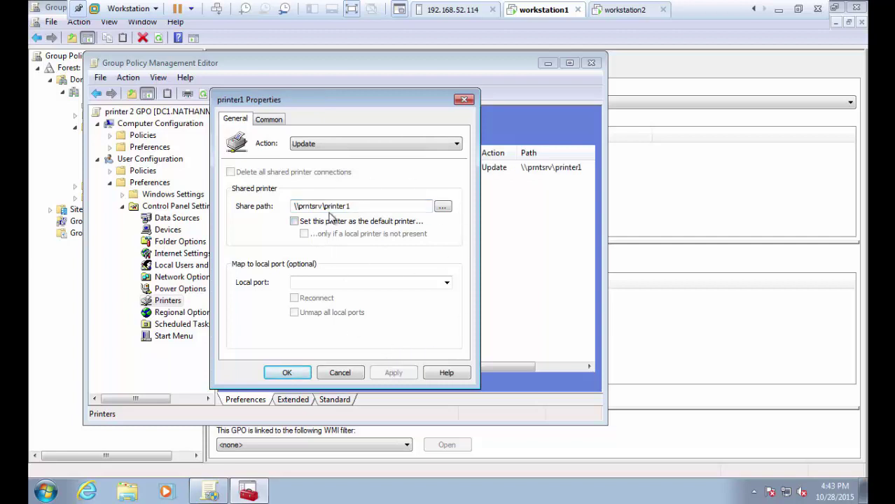
pyautogui.click(271, 120)
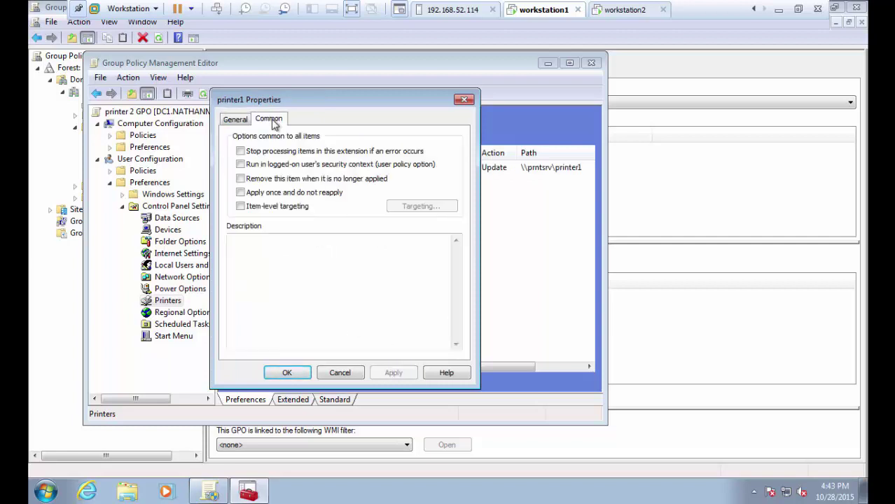
pyautogui.click(240, 205)
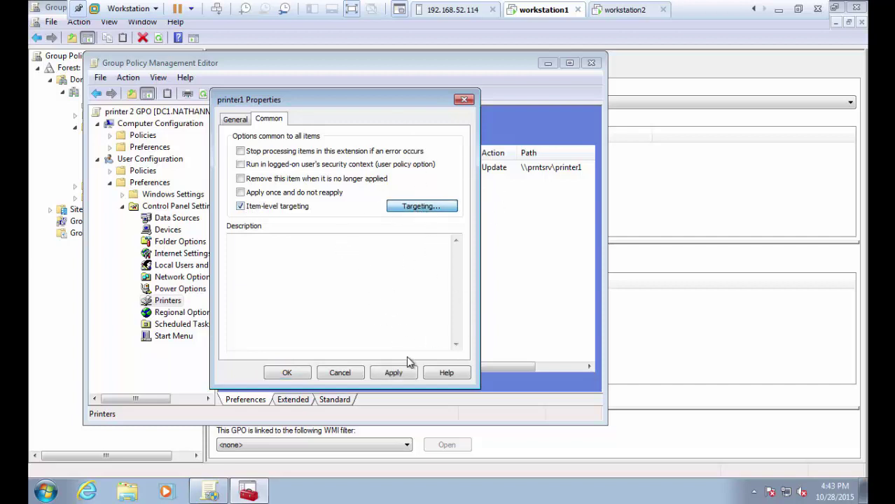
pyautogui.click(509, 362)
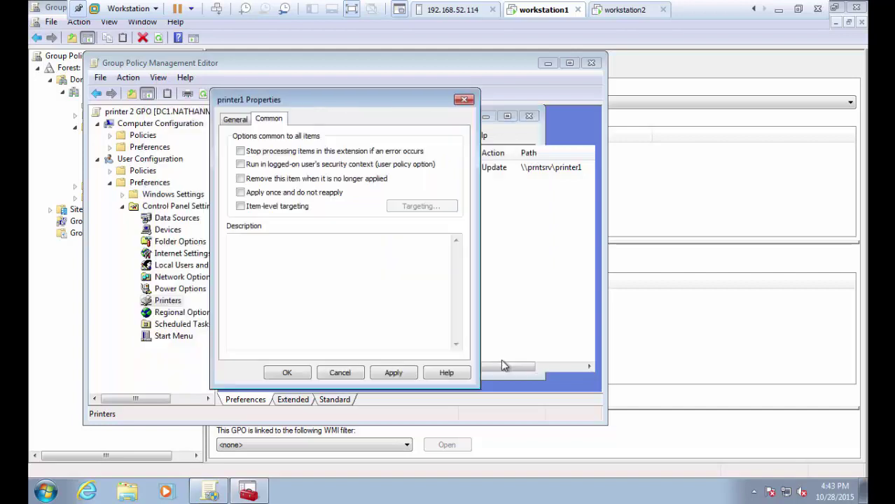
pyautogui.click(239, 118)
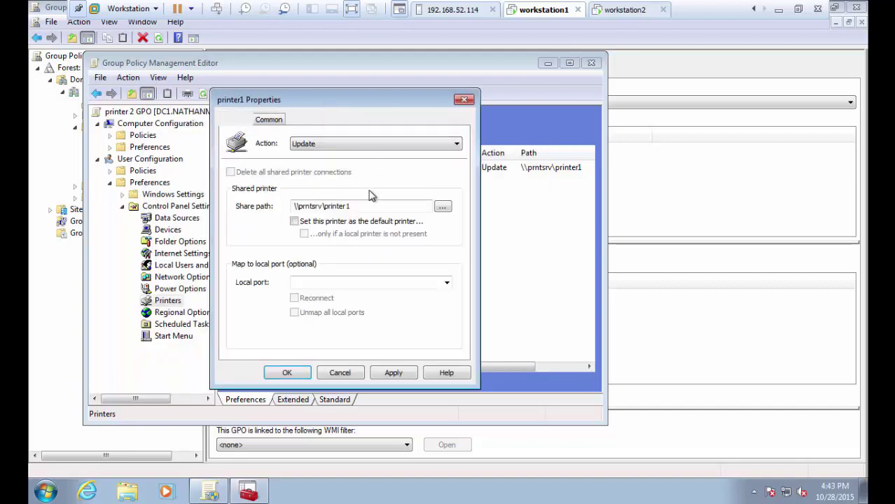
pyautogui.click(294, 221)
pyautogui.click(294, 221)
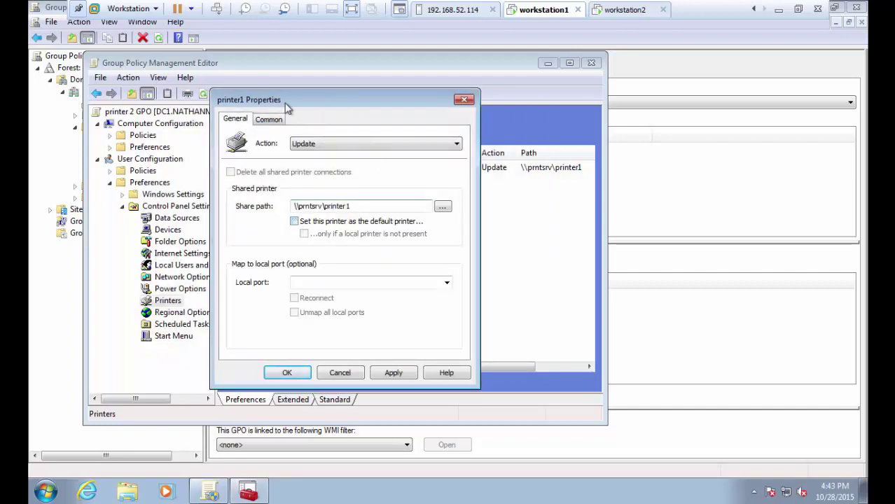
# Step: Enable item-level targeting for printer 2 GPO's printer1 preference item and add a Security Group targeting item
pyautogui.click(272, 119)
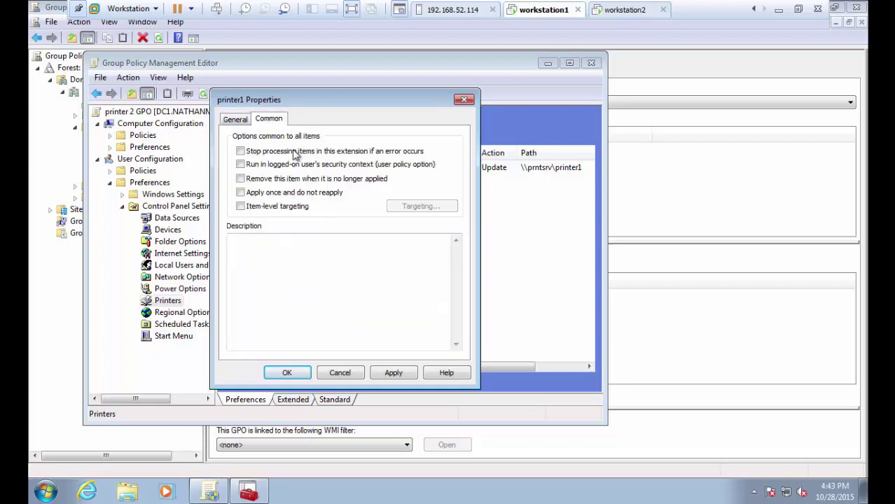
pyautogui.click(256, 210)
pyautogui.click(426, 209)
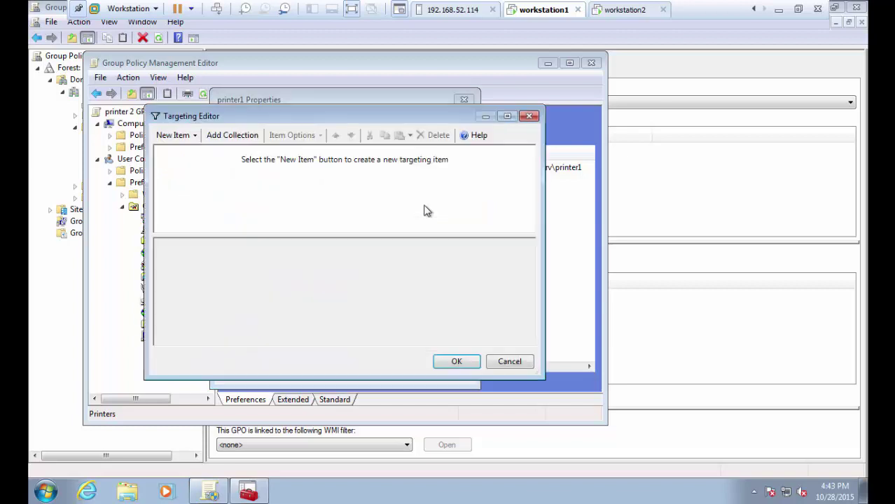
pyautogui.click(185, 135)
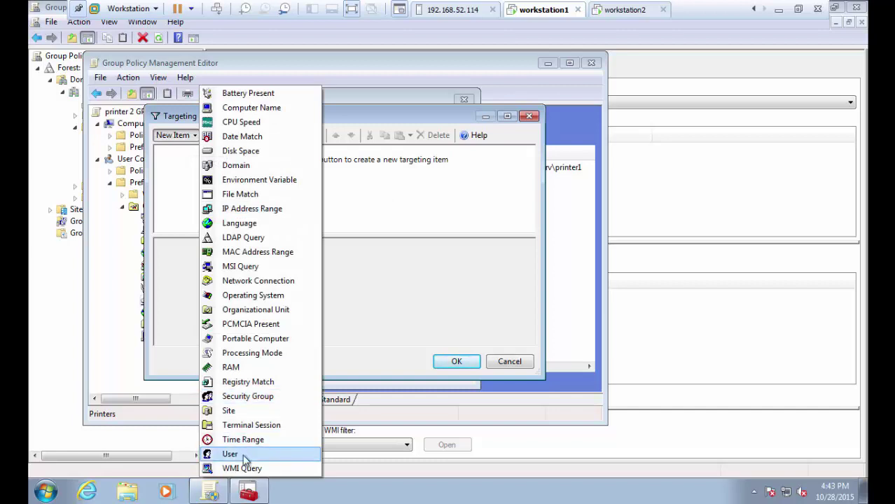
pyautogui.click(233, 396)
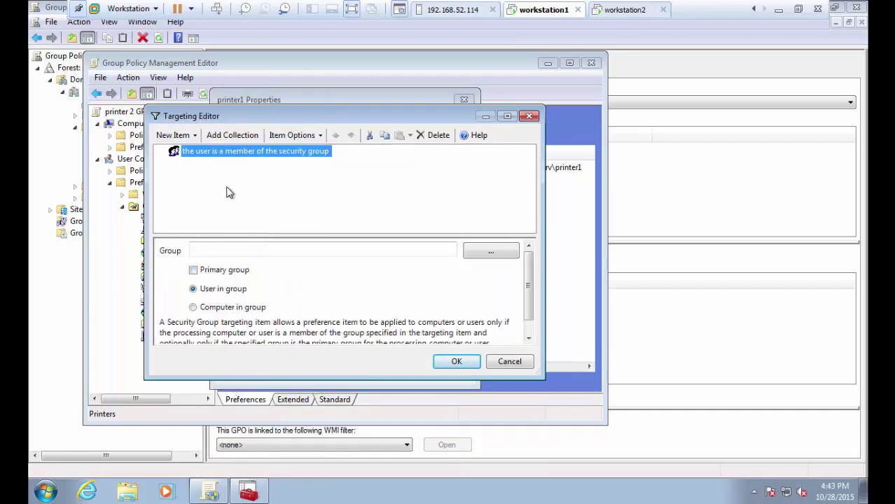
# Step: Set the targeting item's group to the domain security group printer2, resolved through the group lookup, with users in the group targeted
pyautogui.click(228, 252)
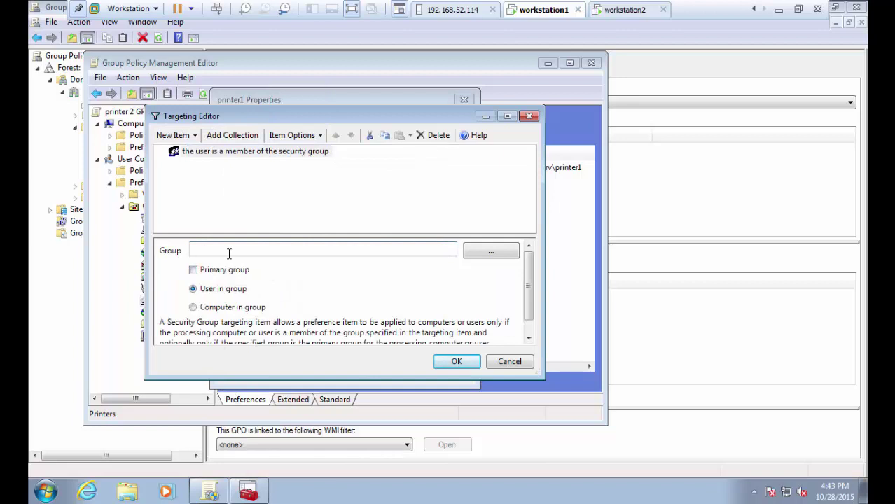
pyautogui.write('po')
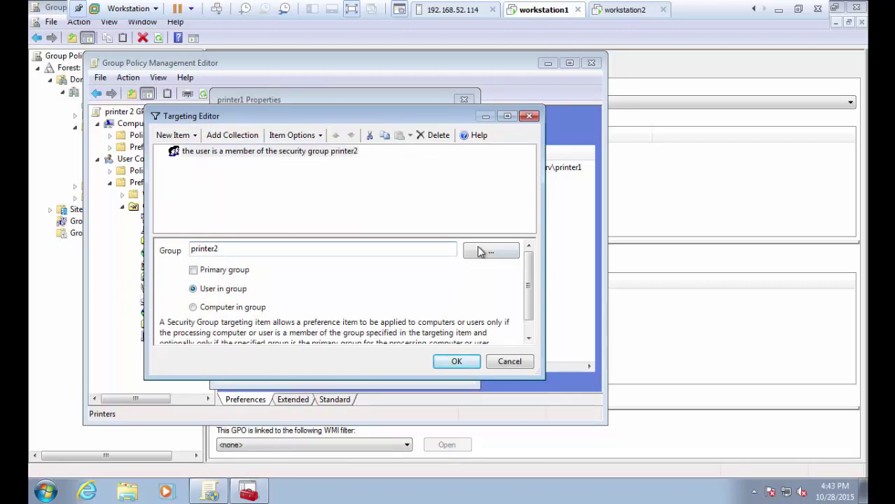
pyautogui.moveTo(352, 248); pyautogui.dragTo(56, 237)
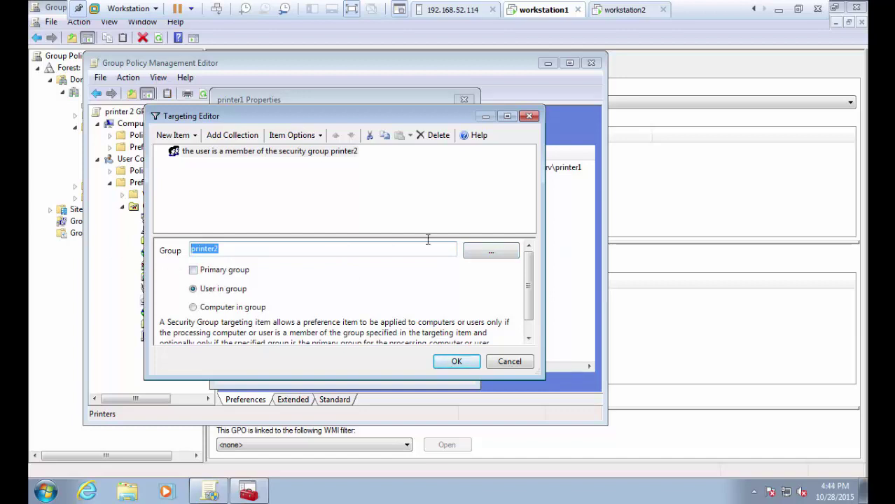
pyautogui.click(488, 253)
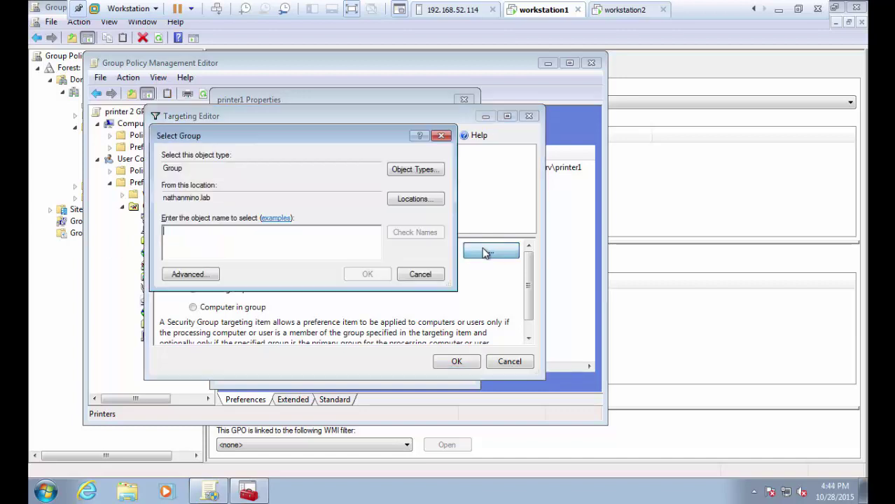
pyautogui.write('ptin')
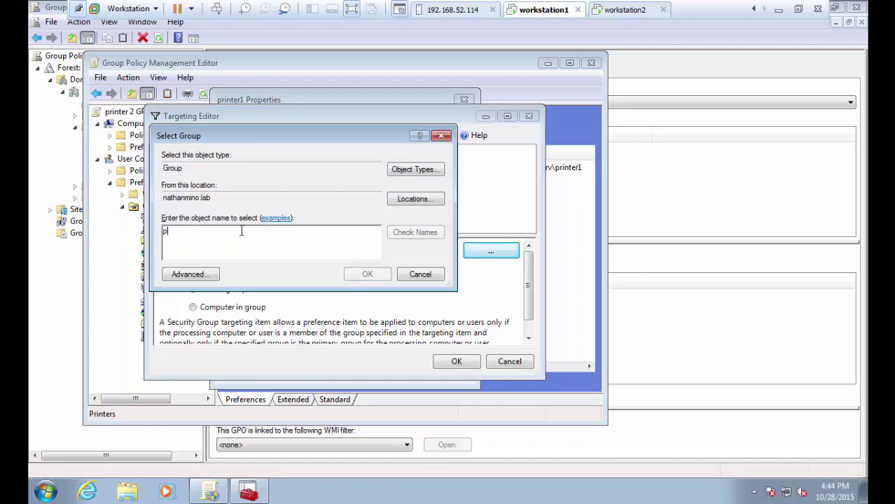
pyautogui.press('BackSpace')
pyautogui.write('pr')
pyautogui.press('BackSpace')
pyautogui.press('BackSpace')
pyautogui.write('printe')
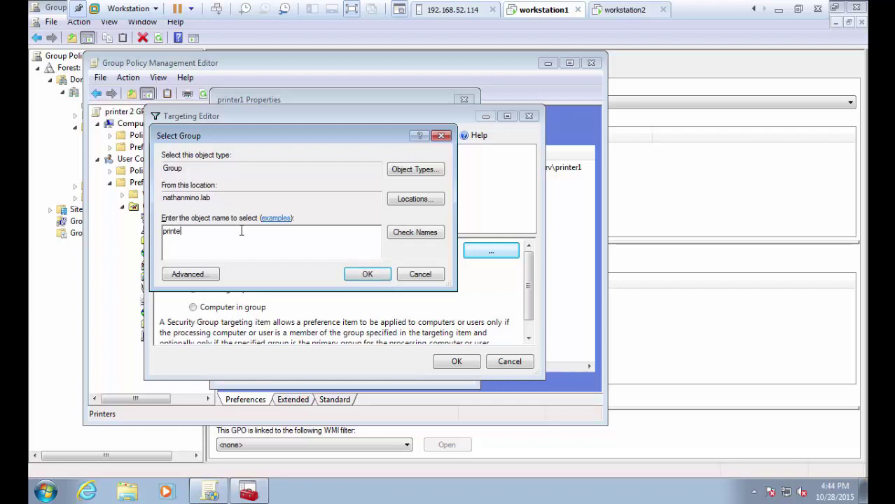
pyautogui.write('r2')
pyautogui.click(409, 233)
pyautogui.click(365, 276)
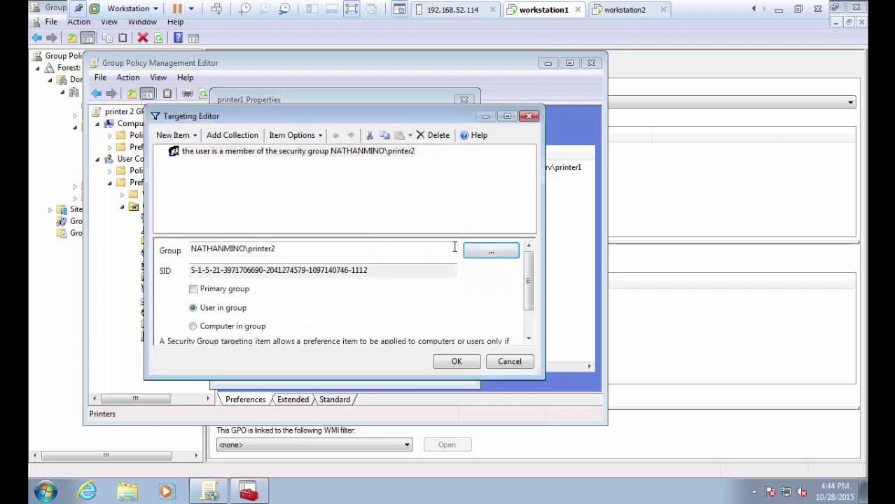
# Step: Accept the printer2 group targeting and save the printer1 shared printer's properties without making it the default printer
pyautogui.moveTo(217, 268); pyautogui.dragTo(449, 246)
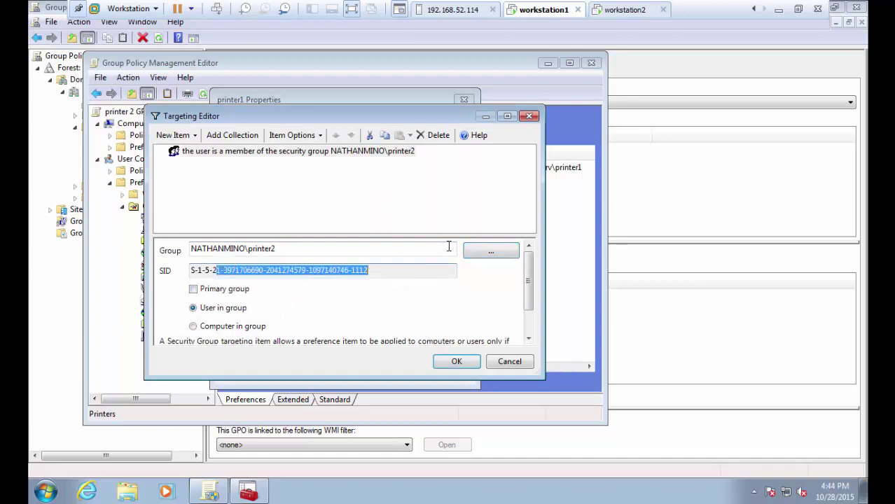
pyautogui.click(459, 364)
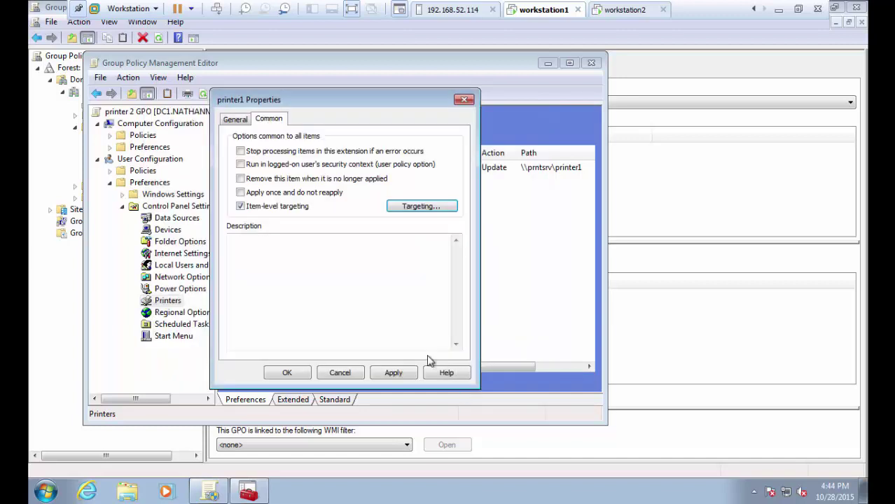
pyautogui.click(237, 120)
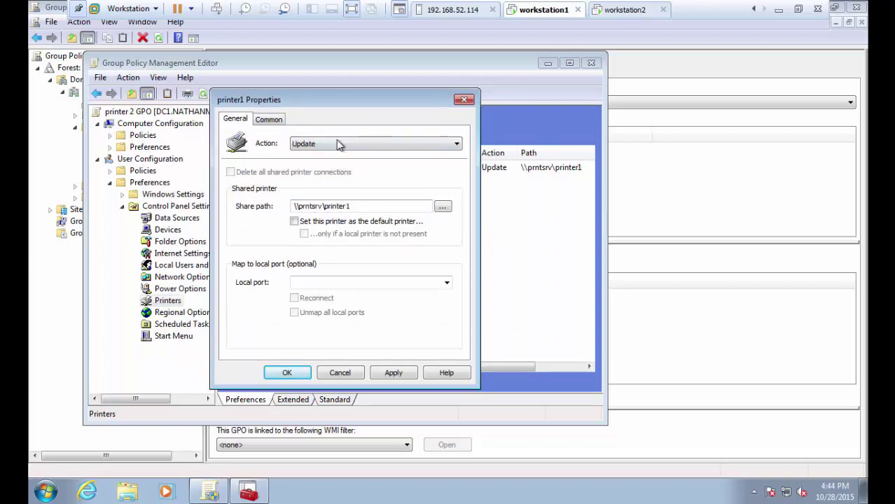
pyautogui.click(394, 372)
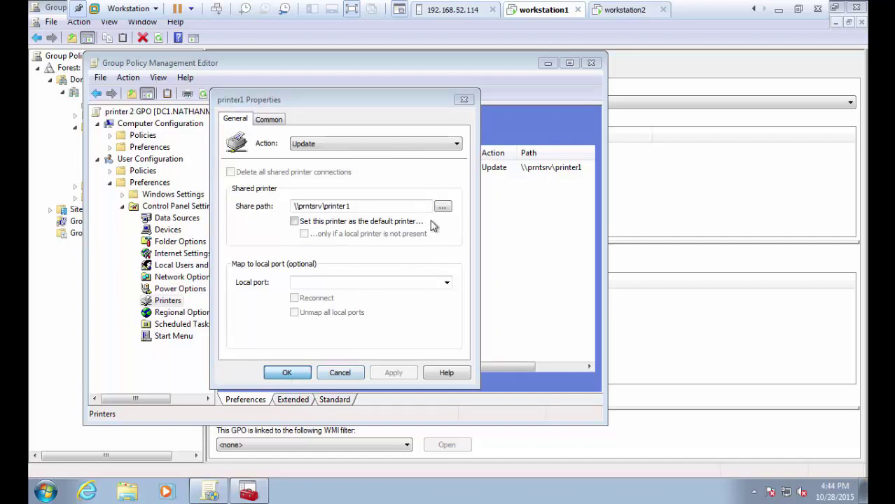
pyautogui.press('Return')
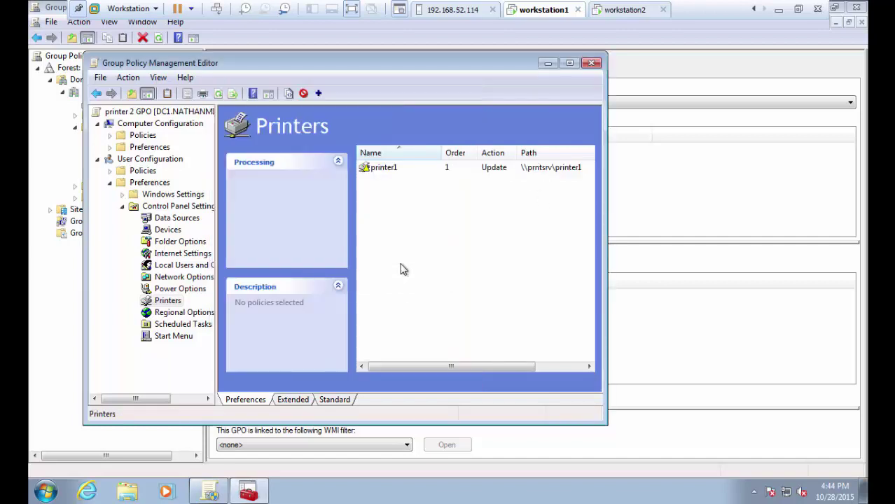
# Step: Add a second shared printer to printer 2 GPO with action Update and share path \\prntsrv\printer2, set as the default printer
pyautogui.rightClick(417, 220)
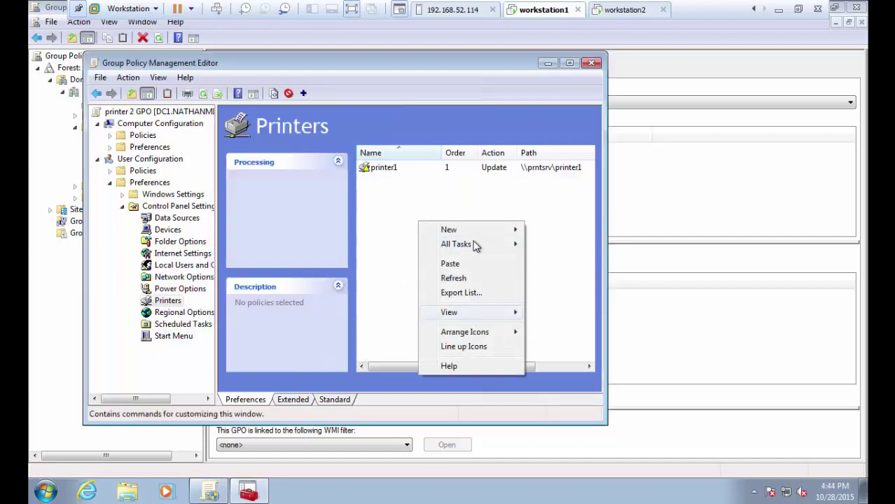
pyautogui.moveTo(479, 232)
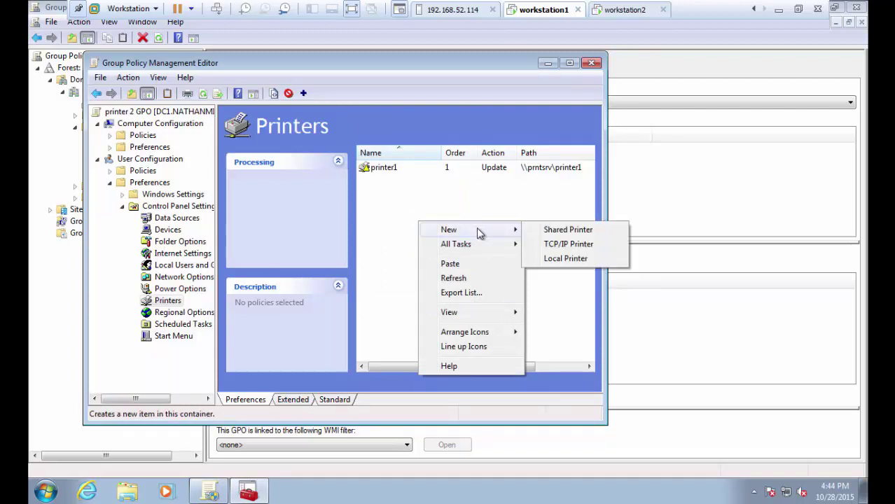
pyautogui.click(572, 229)
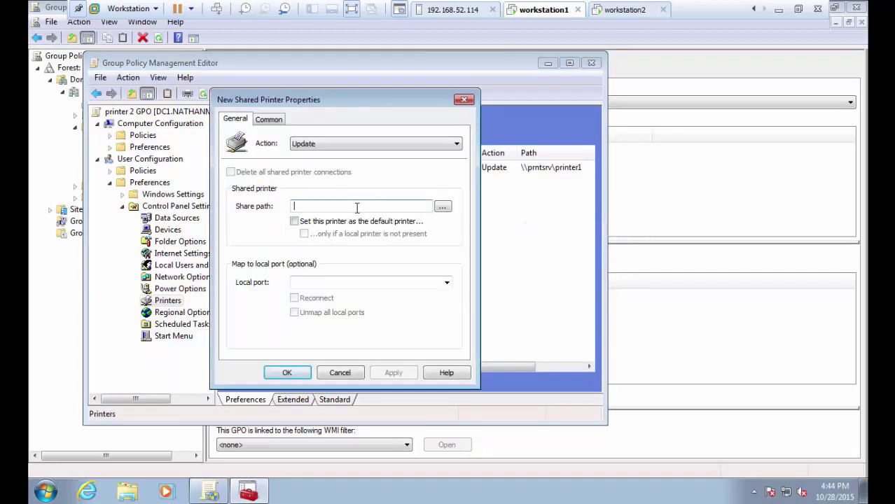
pyautogui.write('\\prntsrv\\printer2')
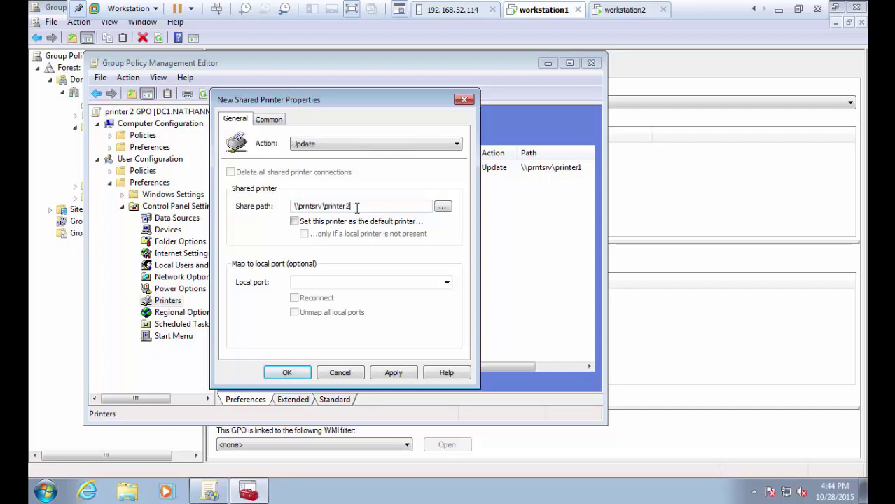
pyautogui.click(295, 221)
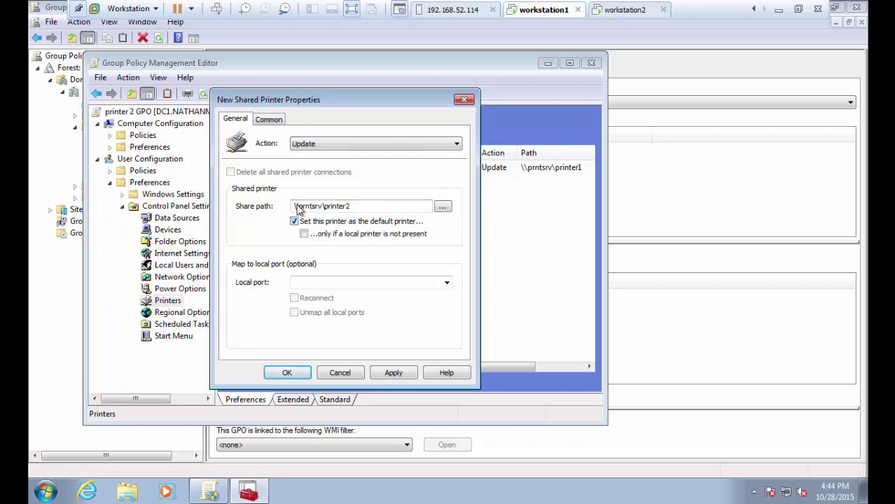
# Step: Enable item-level targeting for the printer2 shared printer and add a Security Group targeting item
pyautogui.click(264, 120)
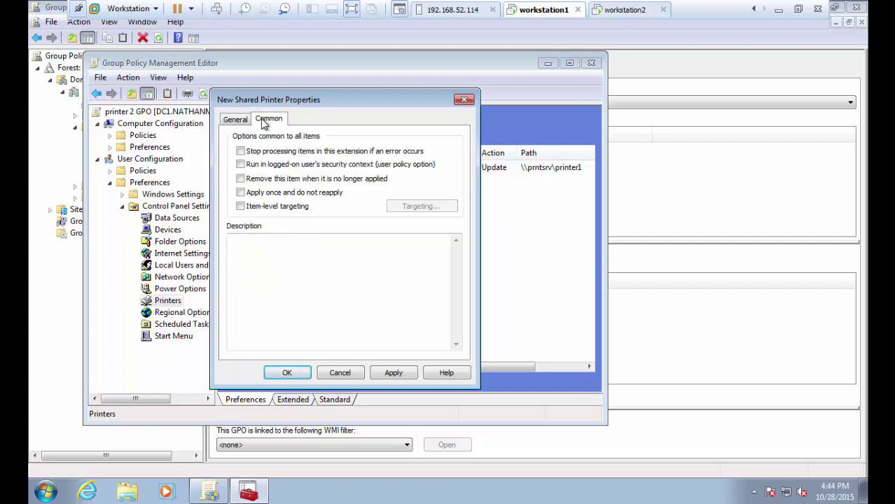
pyautogui.click(240, 206)
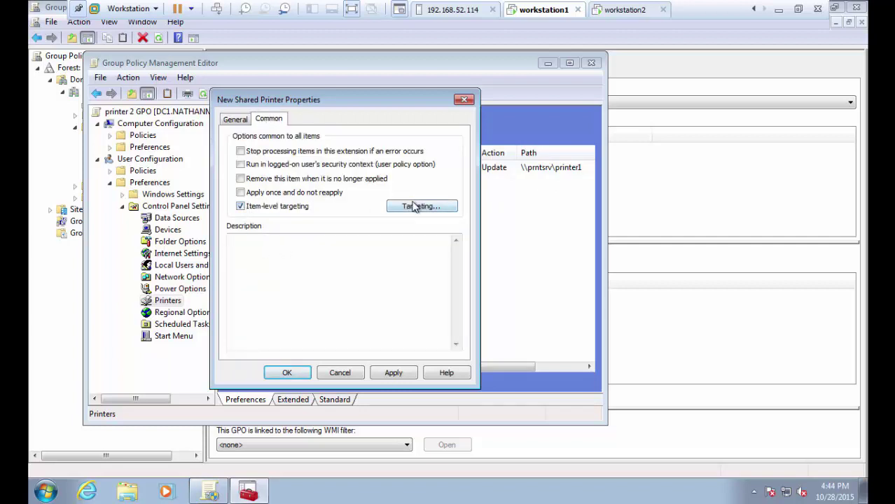
pyautogui.click(414, 207)
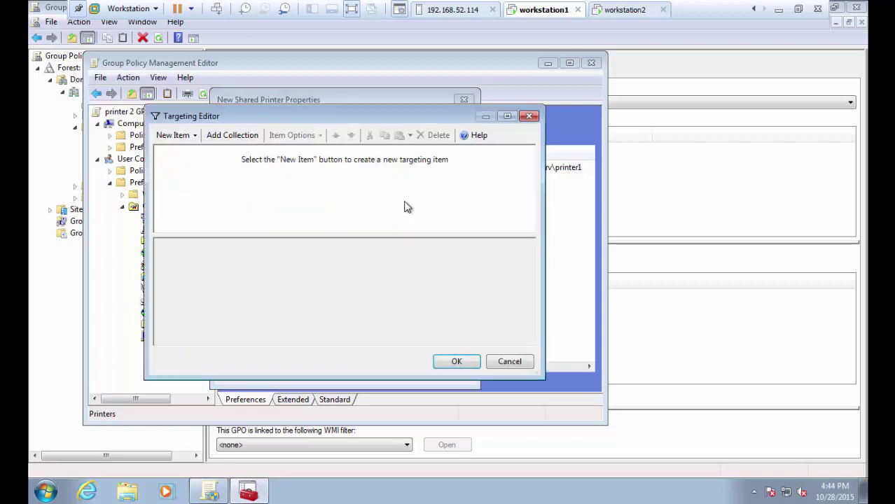
pyautogui.click(186, 136)
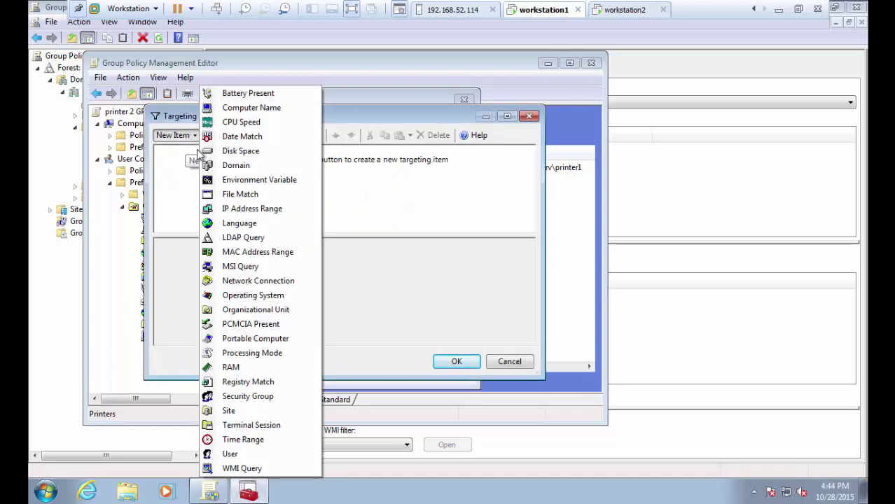
pyautogui.click(238, 397)
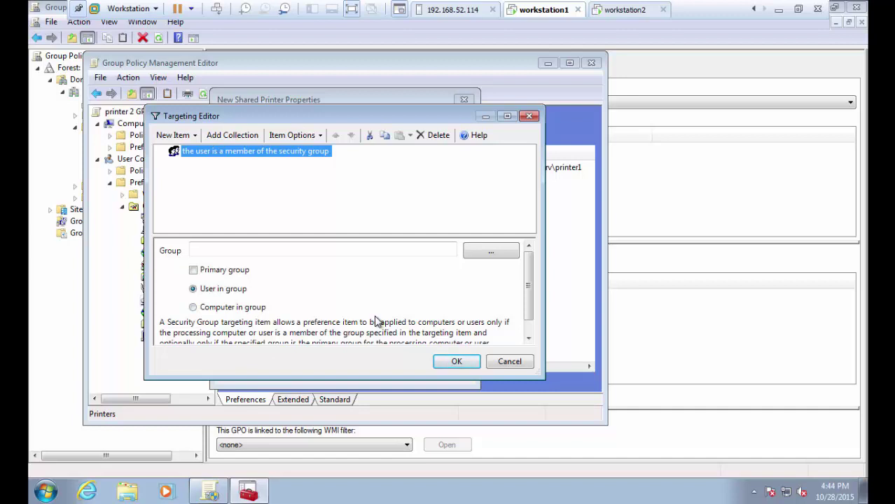
# Step: Set the security group for the printer2 item's targeting to the domain group printer2, checking the name in the group lookup
pyautogui.click(493, 255)
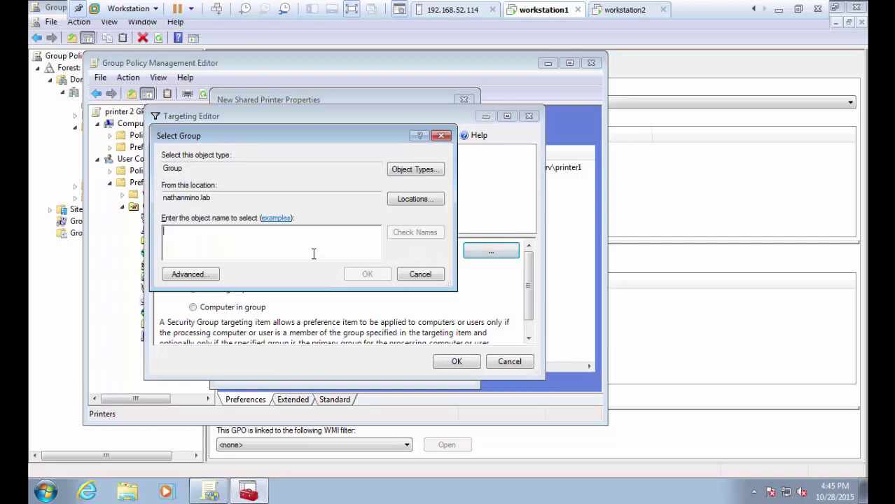
pyautogui.write('printer2')
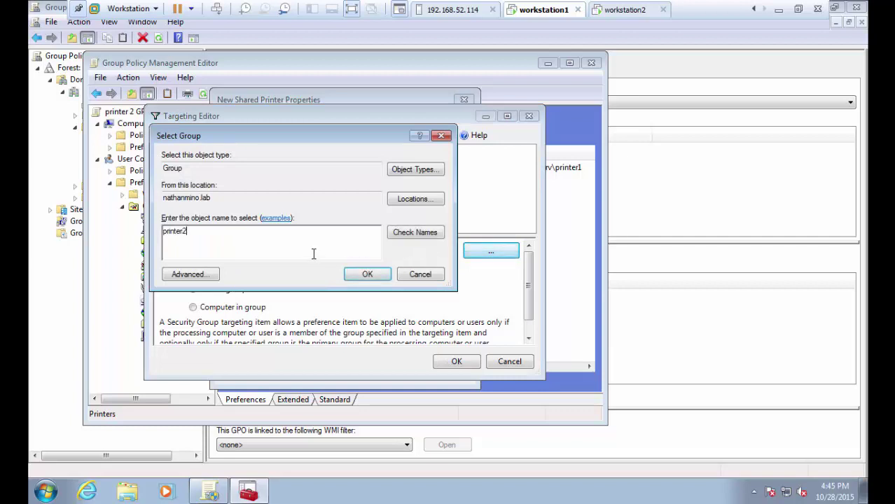
pyautogui.click(415, 234)
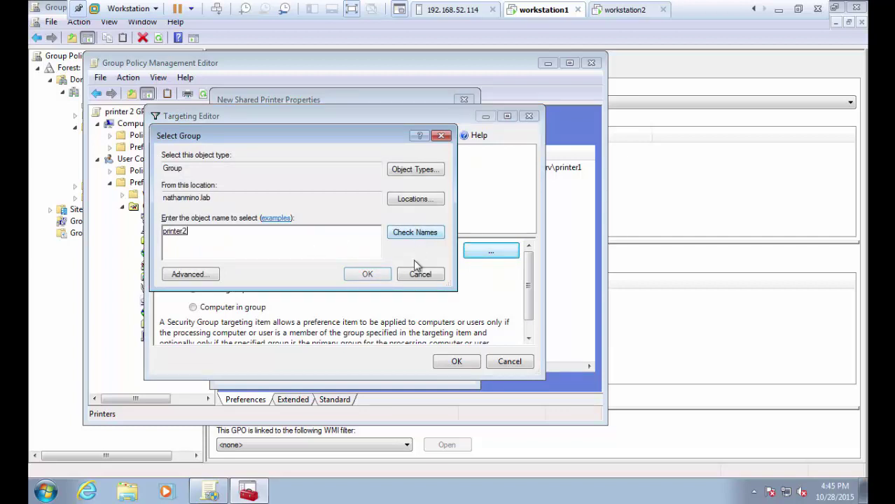
pyautogui.click(367, 274)
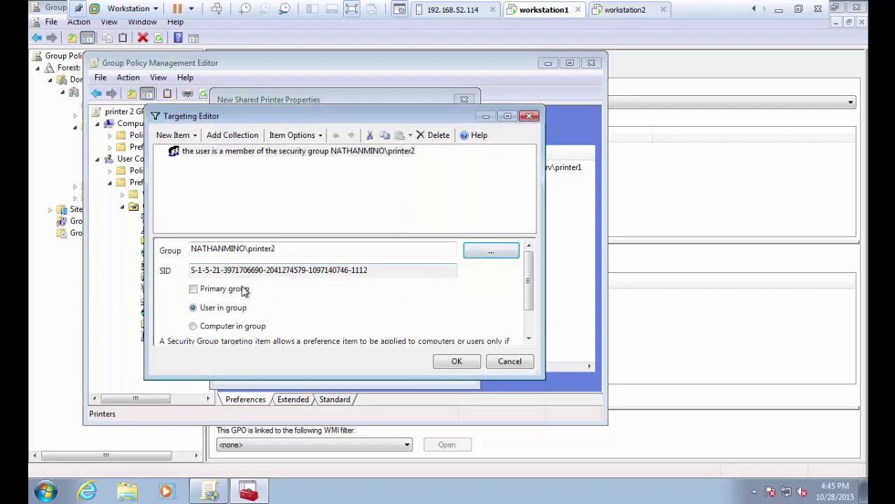
# Step: Accept the targeting, apply and save the printer2 shared printer's properties, and close the Group Policy Management Editor
pyautogui.click(456, 363)
pyautogui.click(394, 372)
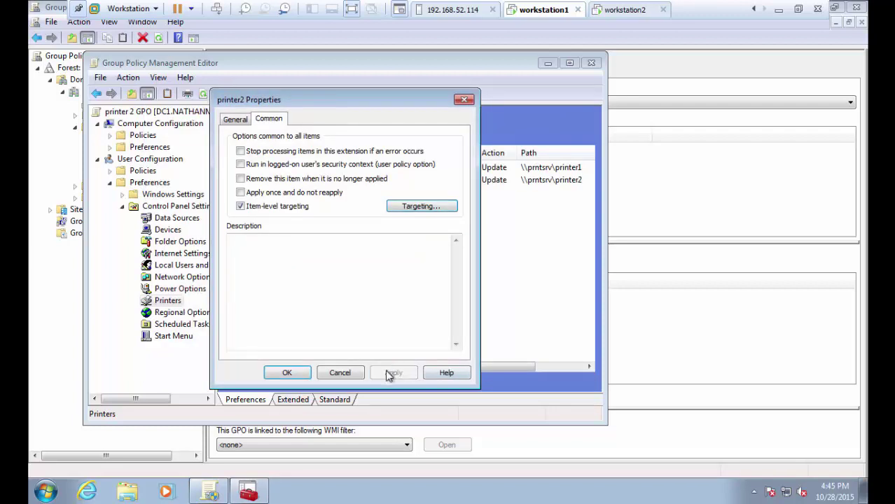
pyautogui.click(287, 372)
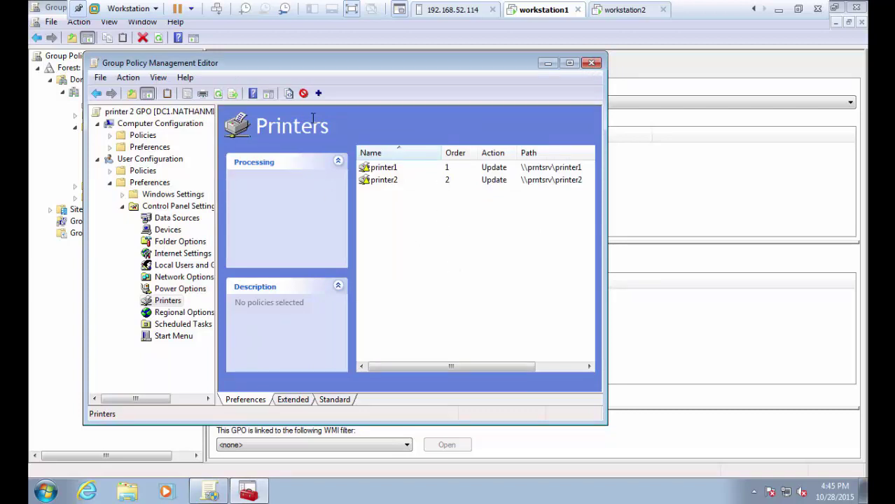
pyautogui.click(592, 63)
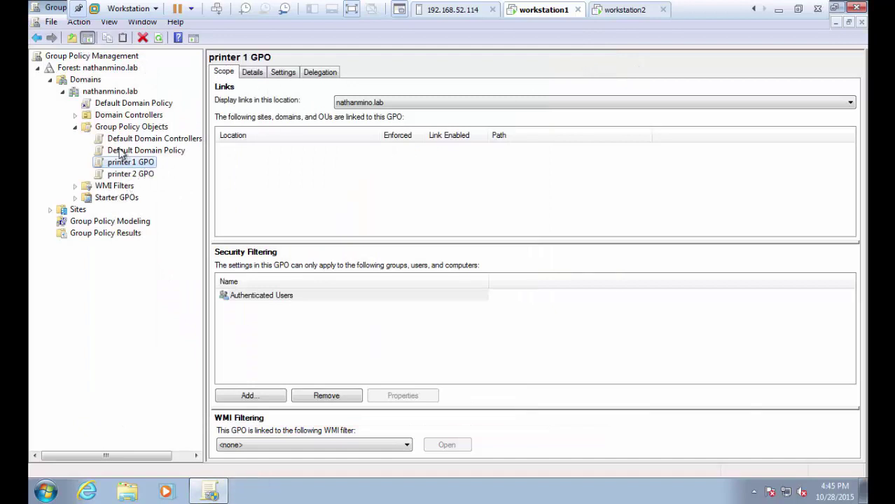
# Step: Link the existing printer 1 GPO to the domain root
pyautogui.click(106, 92)
pyautogui.rightClick(106, 92)
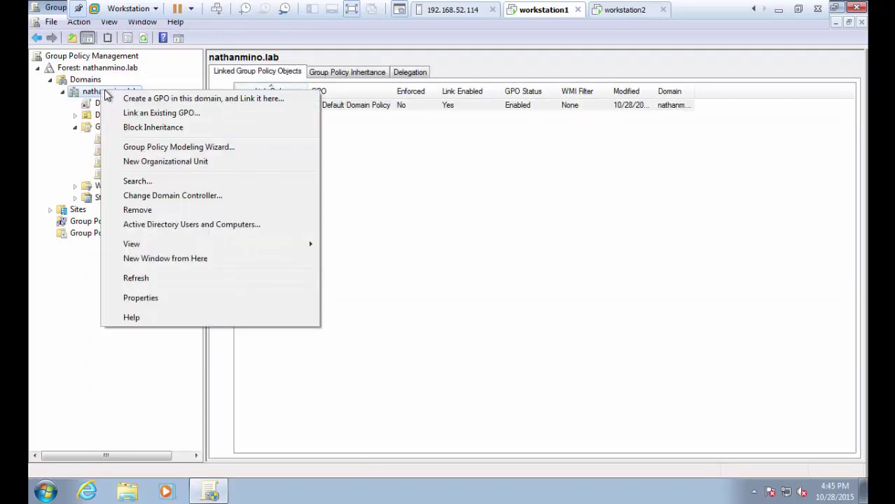
pyautogui.click(172, 114)
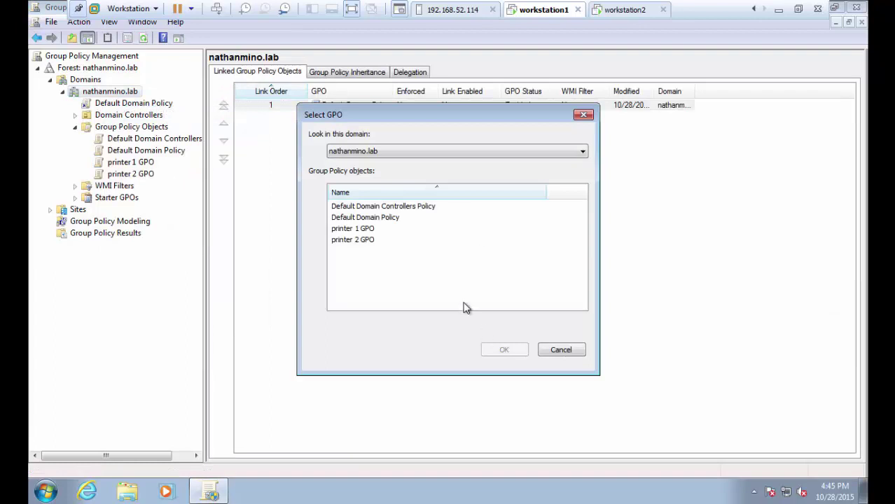
pyautogui.click(356, 228)
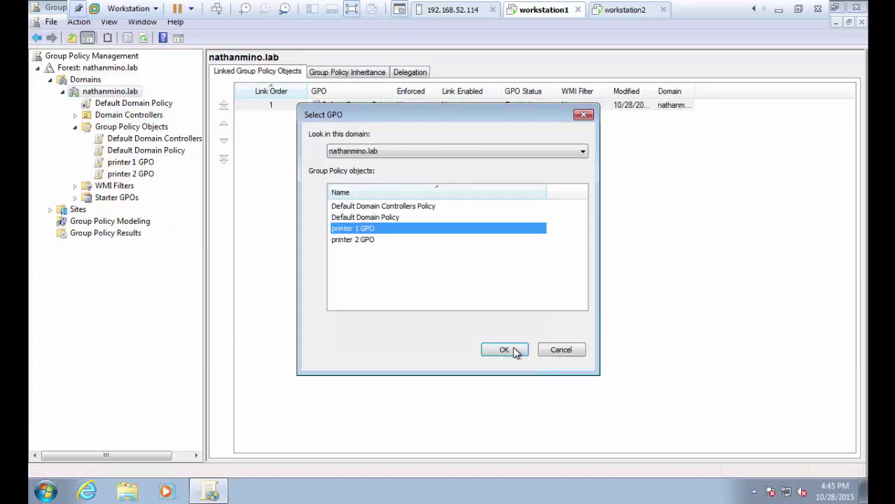
pyautogui.click(510, 348)
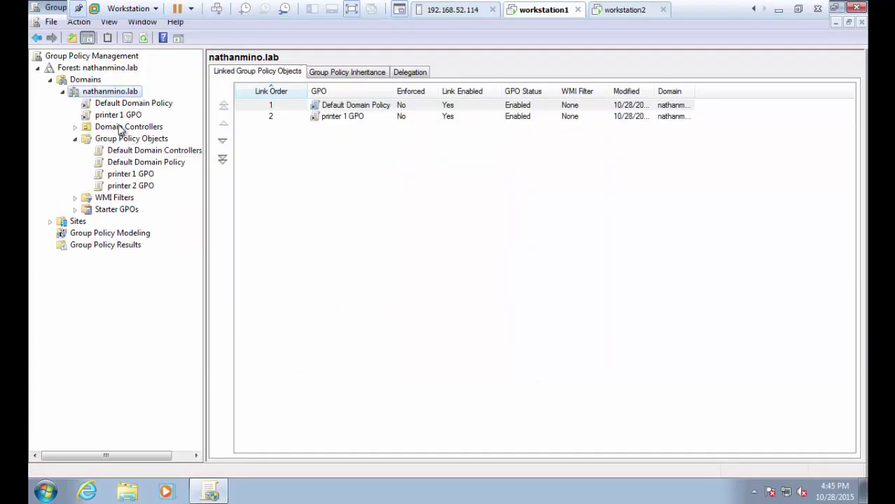
# Step: Link the existing printer 2 GPO to the domain root and close Group Policy Management
pyautogui.rightClick(117, 98)
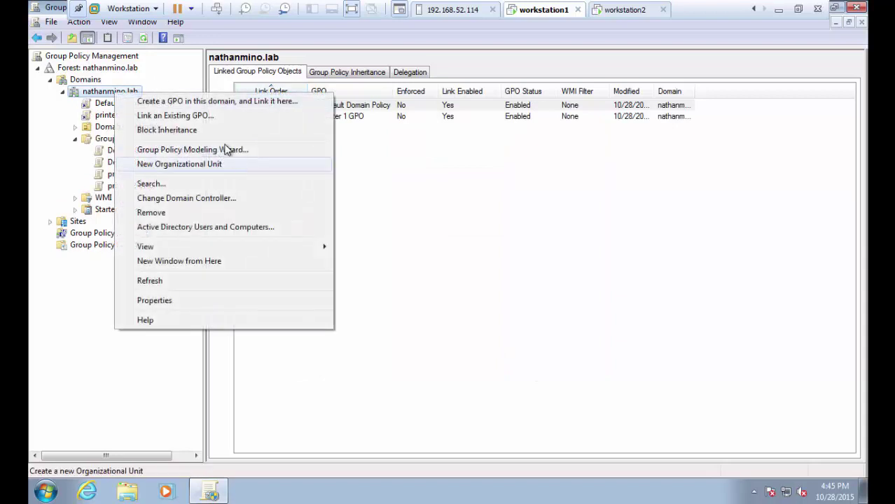
pyautogui.click(201, 116)
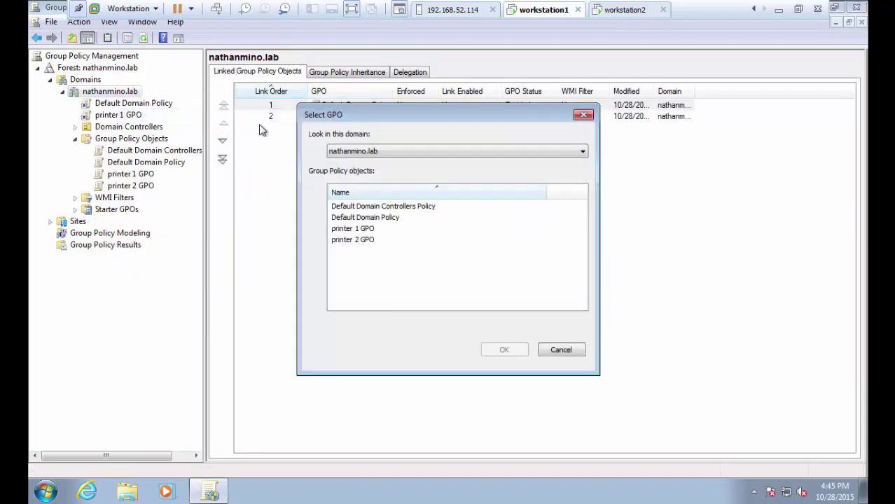
pyautogui.click(366, 240)
pyautogui.click(513, 350)
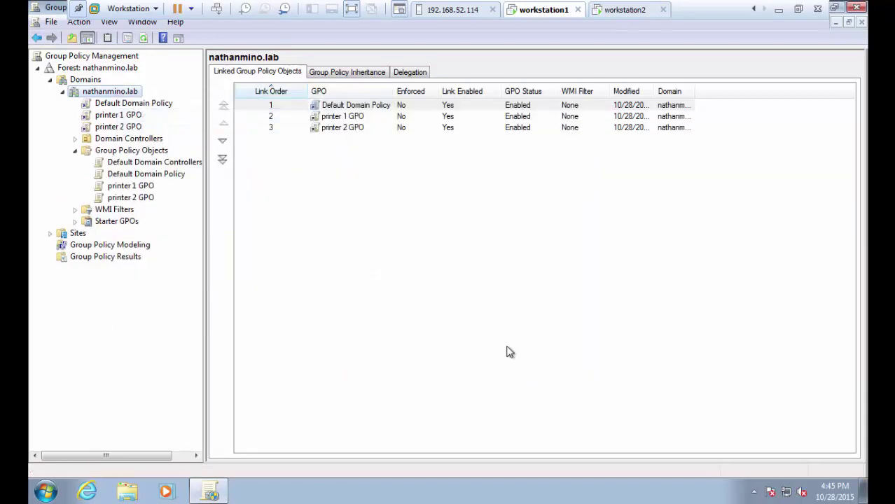
pyautogui.click(857, 8)
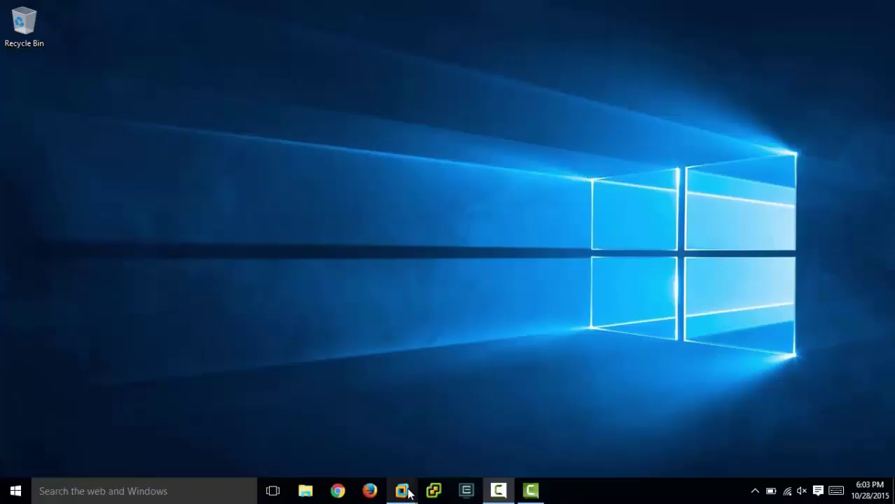
# Step: Switch to the workstation1 virtual machine and open a command prompt by running cmd
pyautogui.moveTo(401, 492)
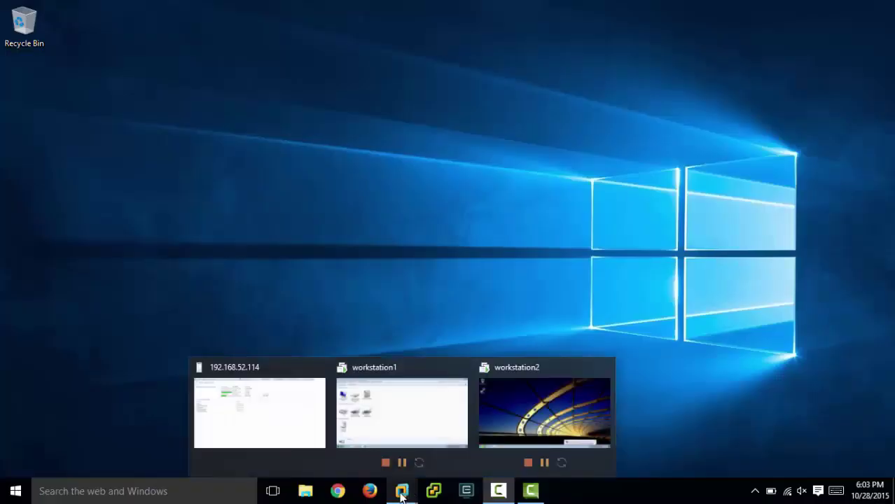
pyautogui.click(409, 414)
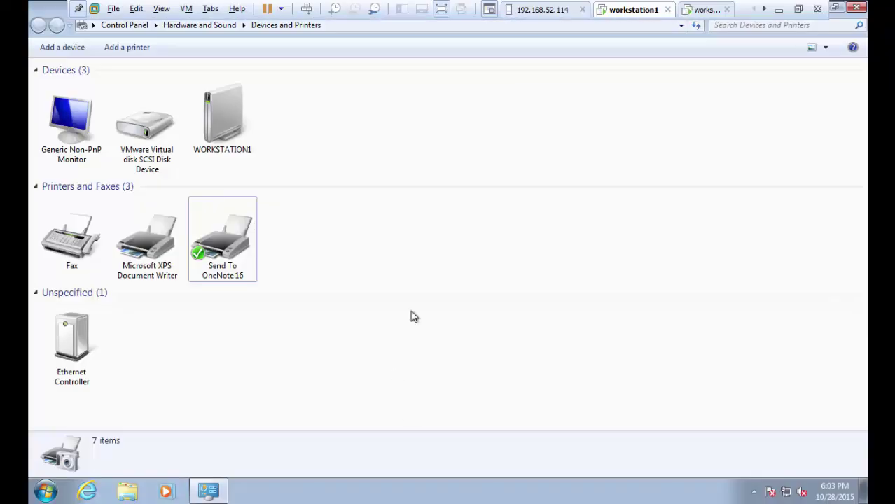
pyautogui.click(46, 493)
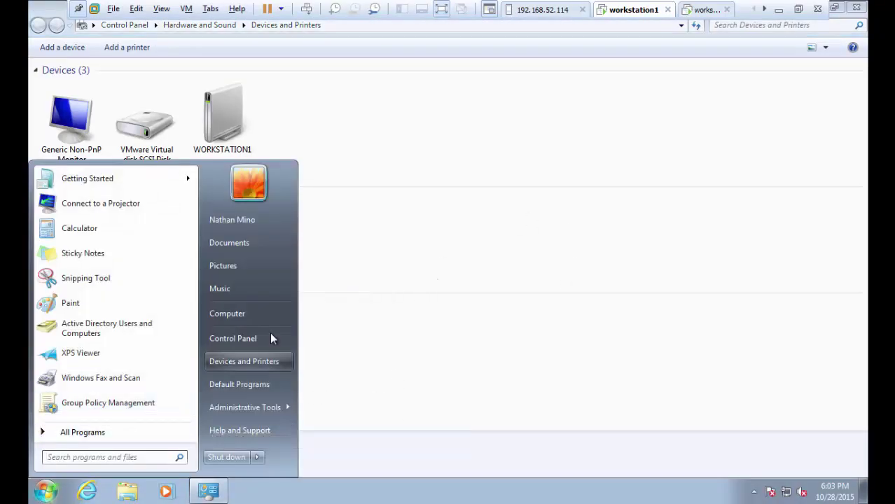
pyautogui.click(93, 459)
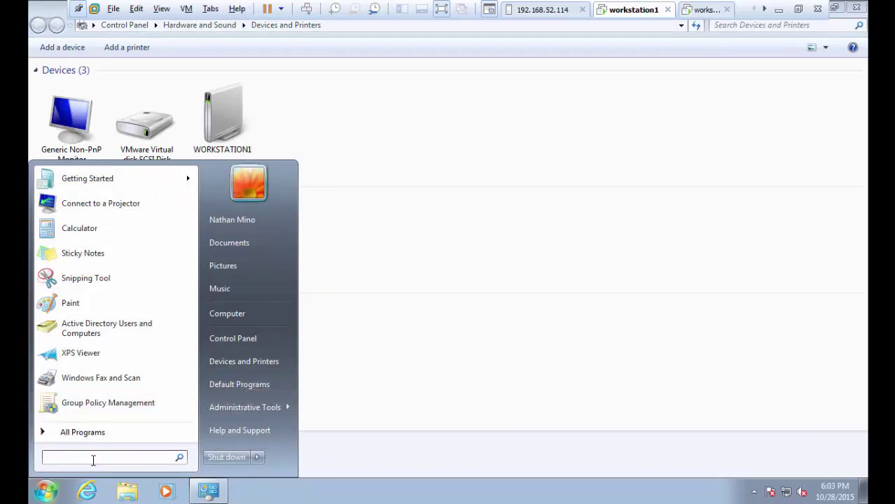
pyautogui.write('cmd')
pyautogui.press('Return')
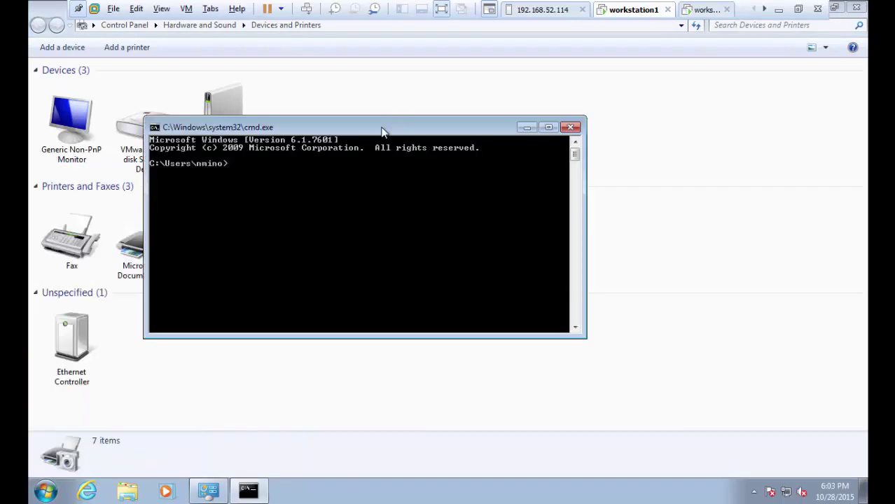
# Step: Run gpupdate /force with the command window moved clear of the printer list, and minimize it to inspect the deployed printers
pyautogui.moveTo(380, 129); pyautogui.dragTo(648, 168)
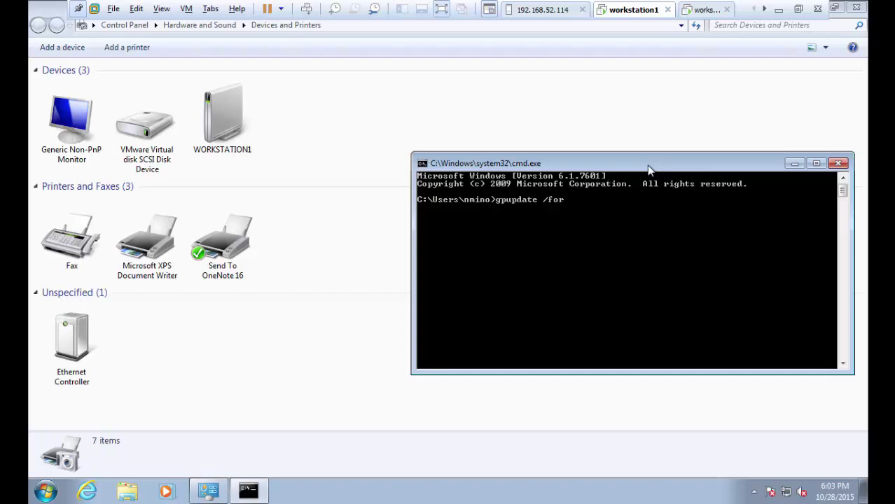
pyautogui.press('Return')
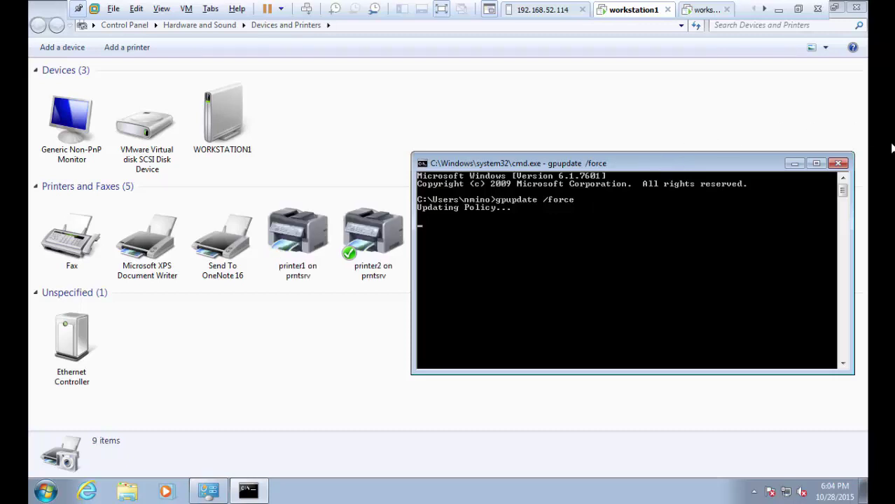
pyautogui.click(793, 165)
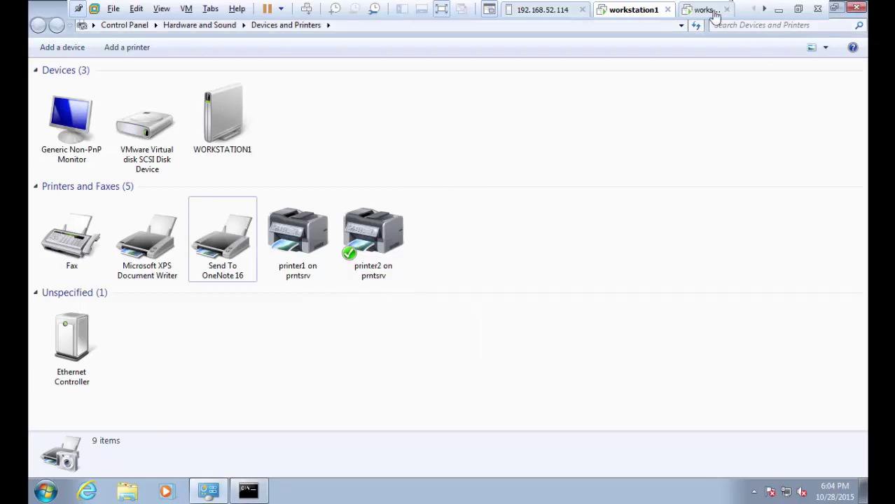
# Step: Switch to the workstation2 virtual machine and show its Devices and Printers window maximized
pyautogui.click(703, 10)
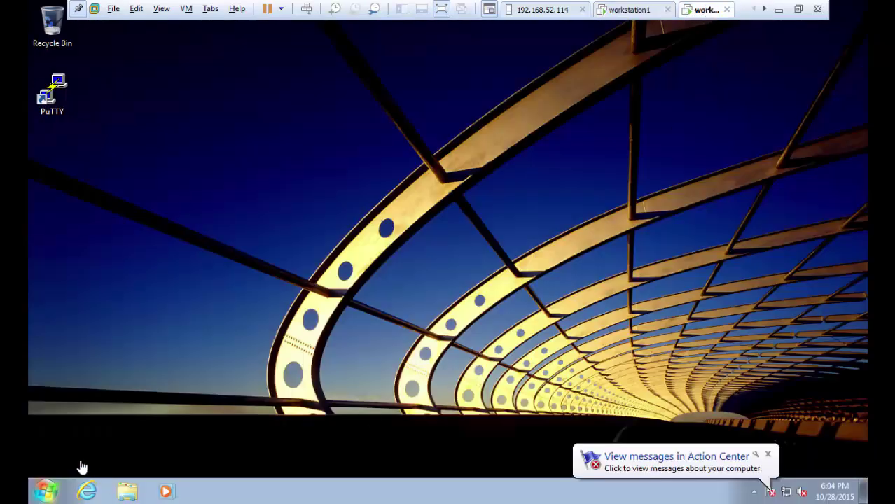
pyautogui.click(43, 495)
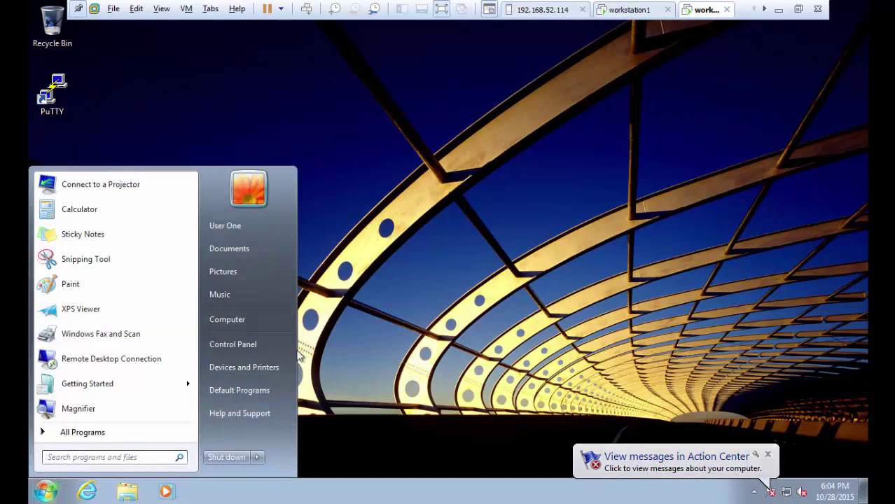
pyautogui.click(261, 369)
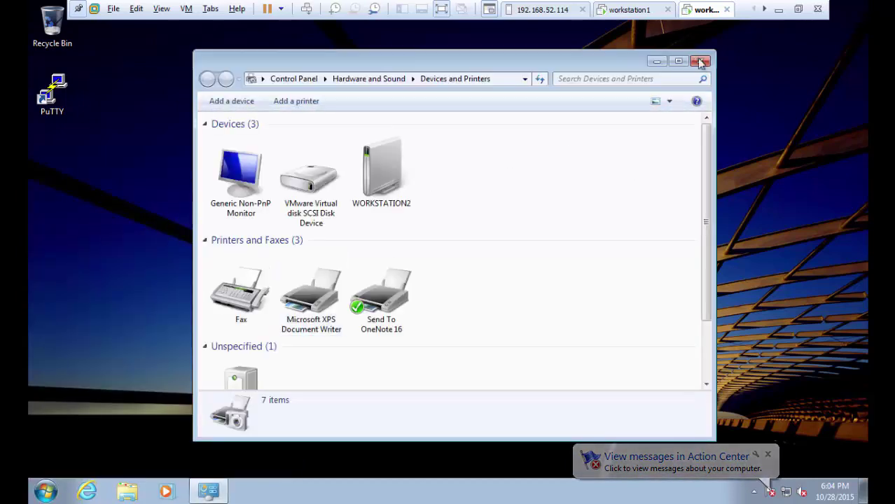
pyautogui.click(679, 62)
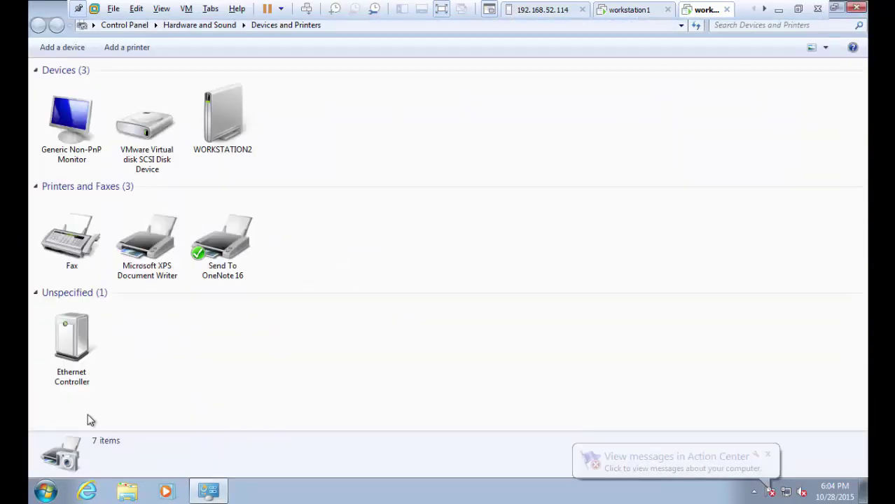
# Step: Open a command prompt with cmd, move it clear of the printer list, and run gpupdate /force
pyautogui.click(45, 492)
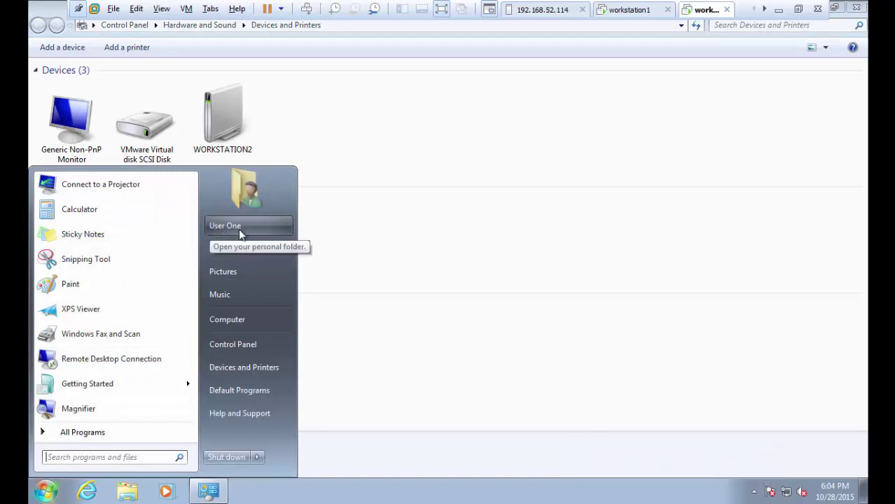
pyautogui.click(71, 456)
pyautogui.write('cmd')
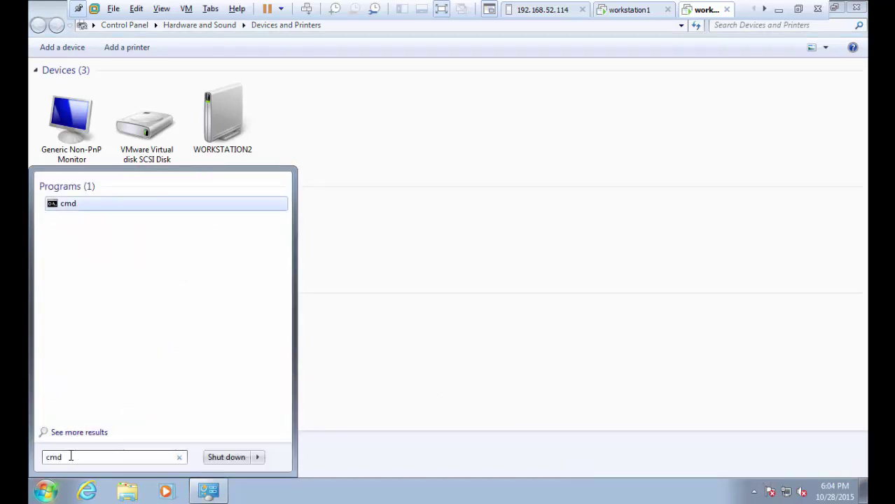
pyautogui.press('Return')
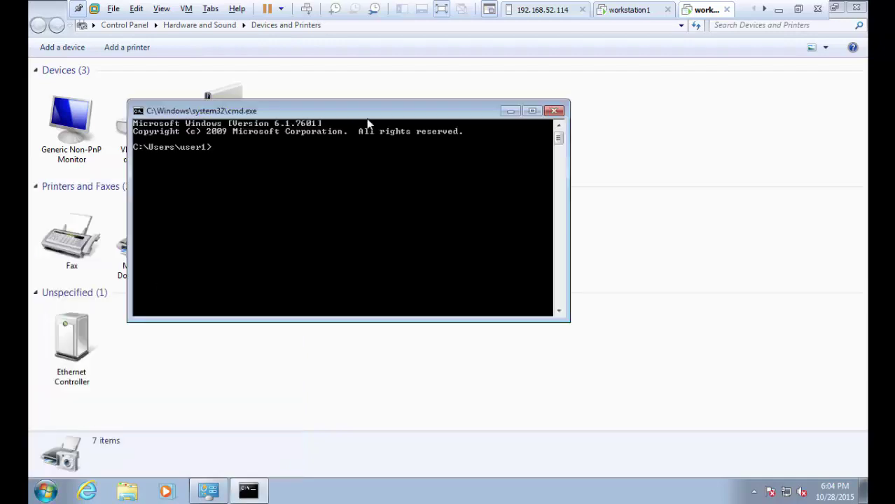
pyautogui.moveTo(375, 112); pyautogui.dragTo(630, 73)
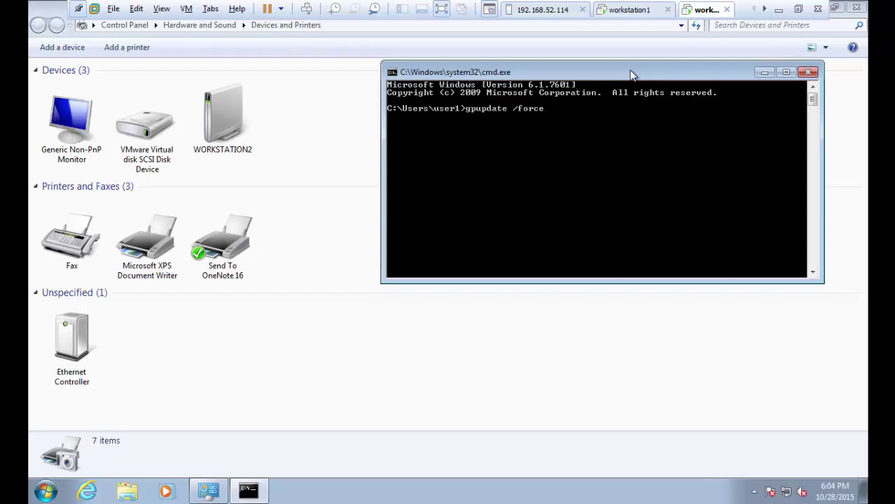
pyautogui.press('Return')
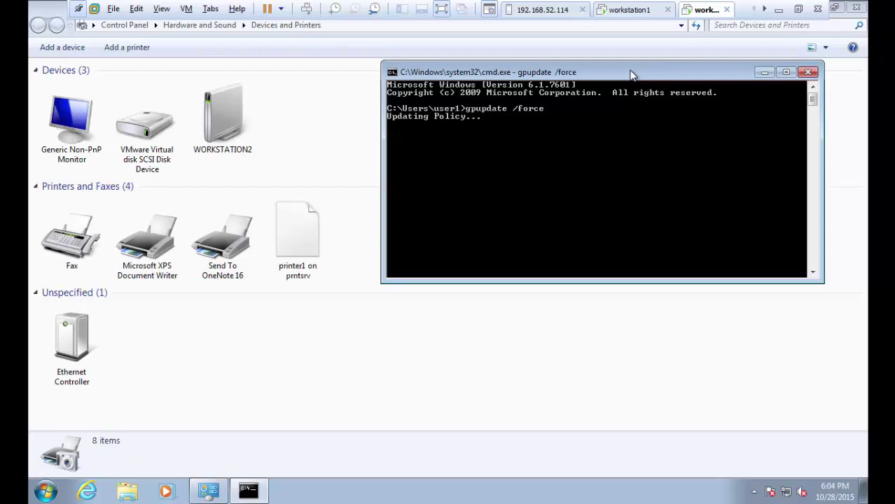
# Step: Check the policy update output, close the command prompt, and select printer1 on prntsrv to inspect its details
pyautogui.click(310, 275)
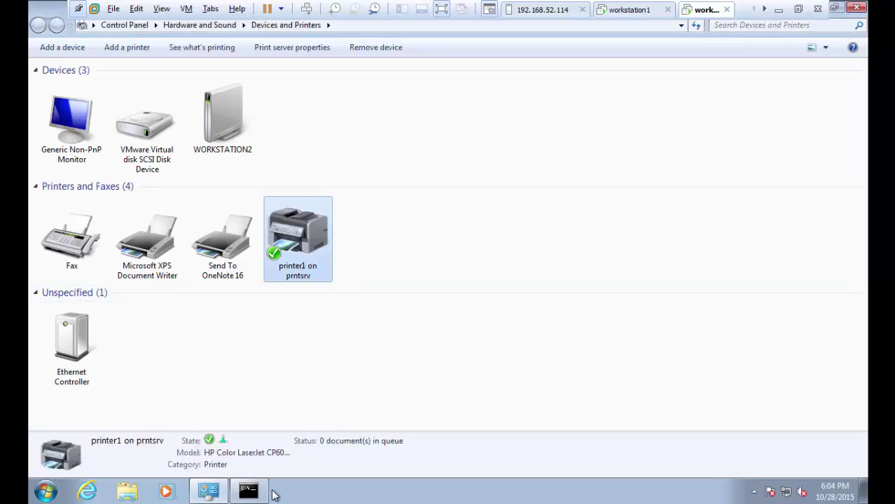
pyautogui.click(250, 492)
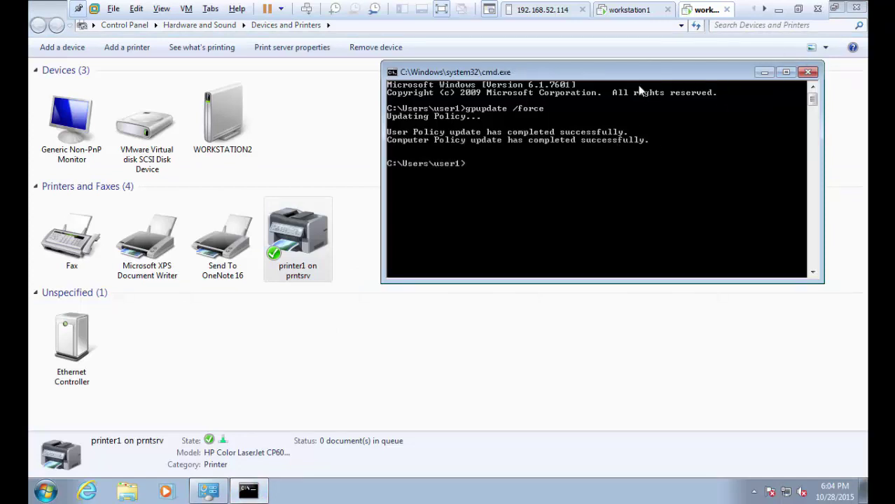
pyautogui.click(810, 72)
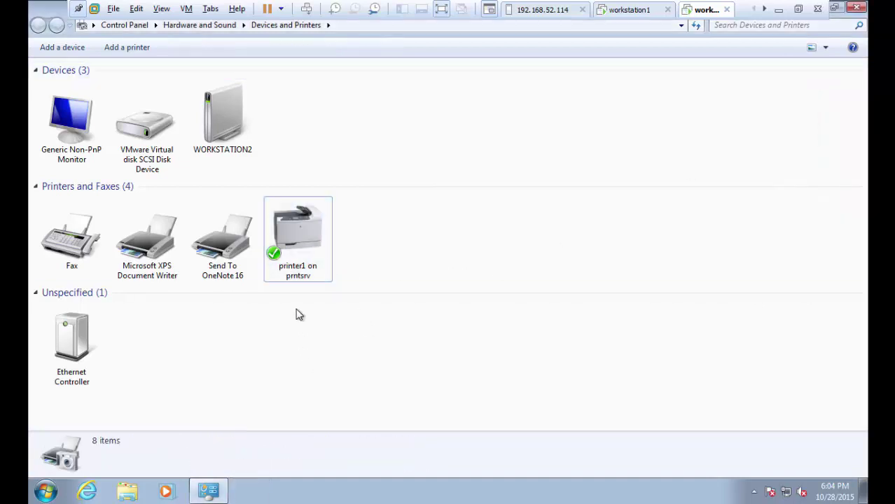
pyautogui.click(310, 253)
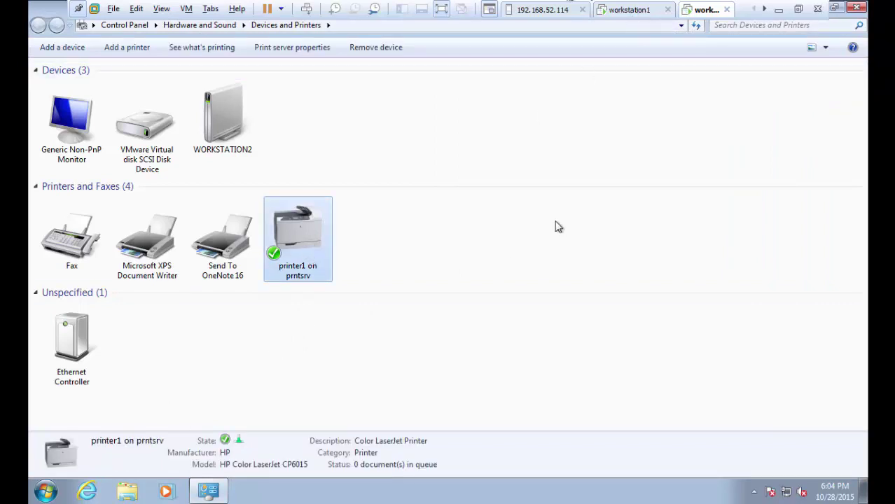
# Step: Compare the deployed printers with those on workstation1, and refresh the printer list on workstation2
pyautogui.click(630, 11)
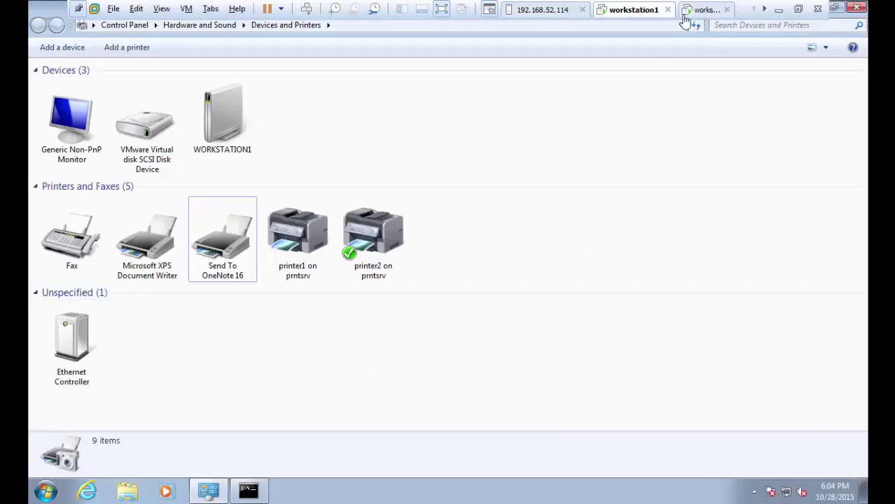
pyautogui.click(707, 10)
pyautogui.click(433, 327)
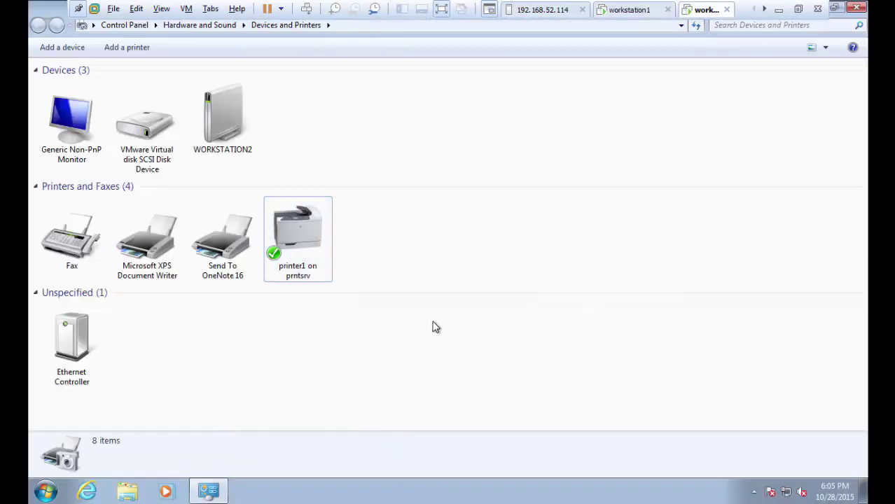
pyautogui.rightClick(432, 327)
pyautogui.click(465, 372)
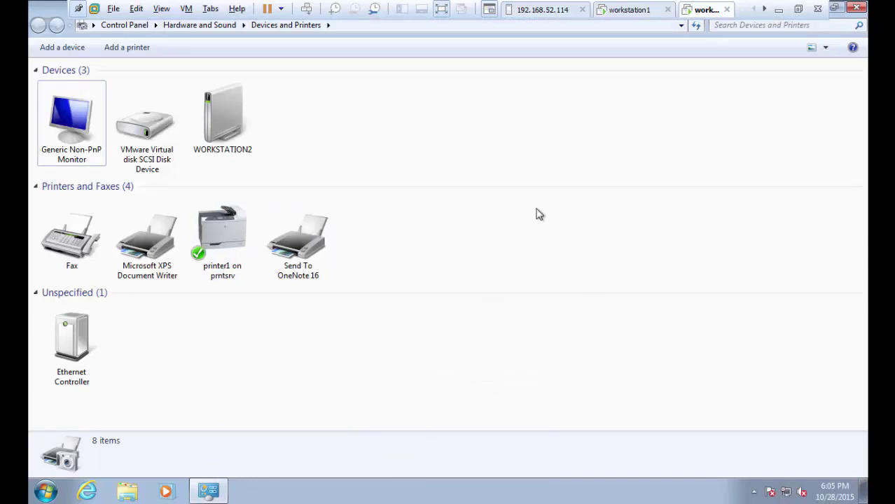